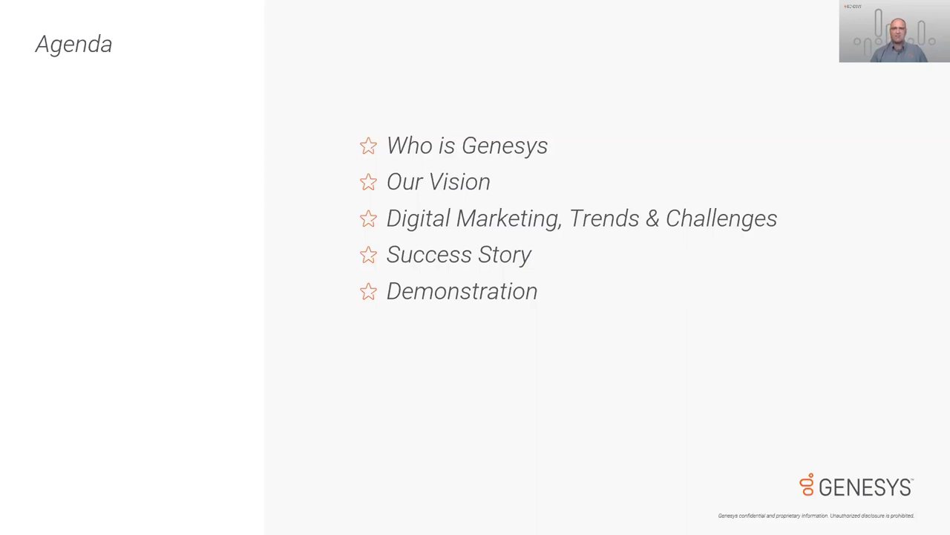
{"action": "key", "text": "Right"}
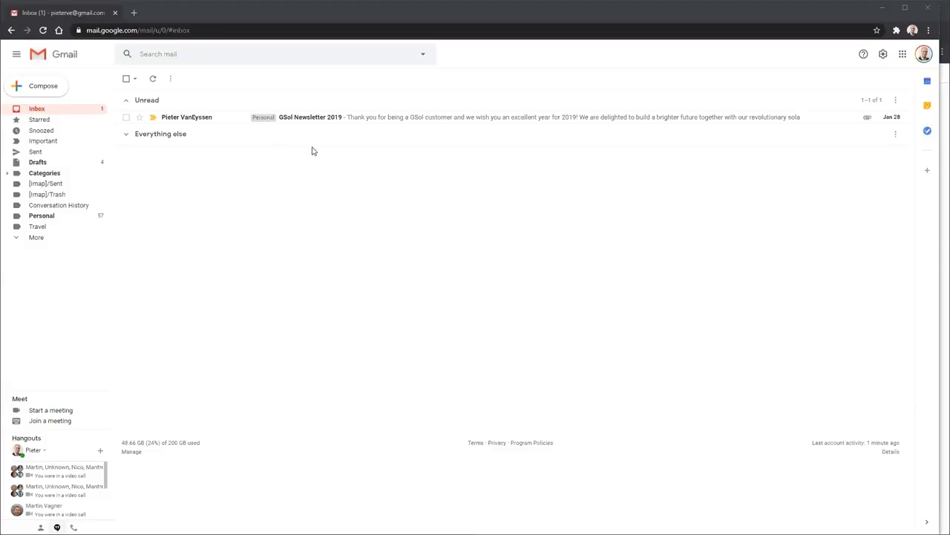
Open the GSol Newsletter 2019 email, look through it, and follow its link to the website's FAQ page.
{"action": "left_click", "coordinate": [191, 119]}
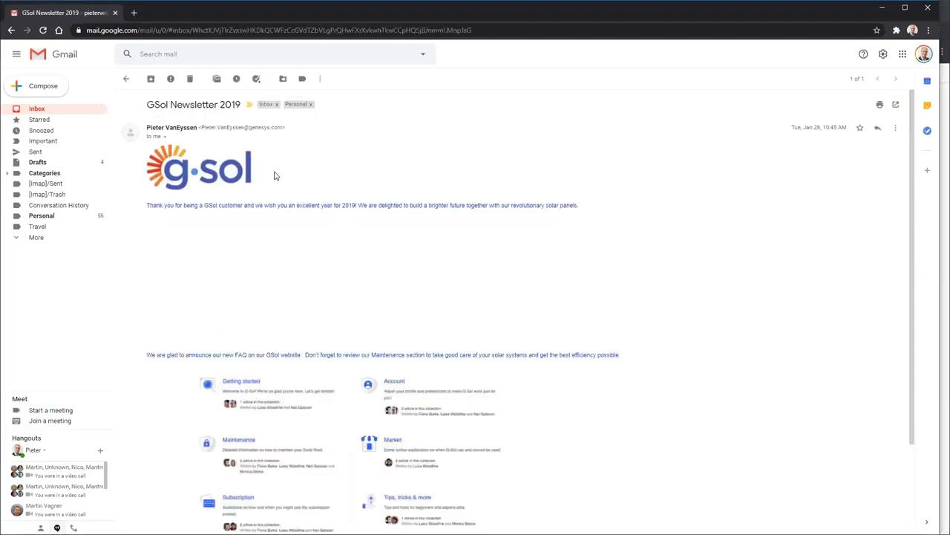
{"action": "scroll", "coordinate": [361, 252], "scroll_direction": "down", "scroll_amount": 2}
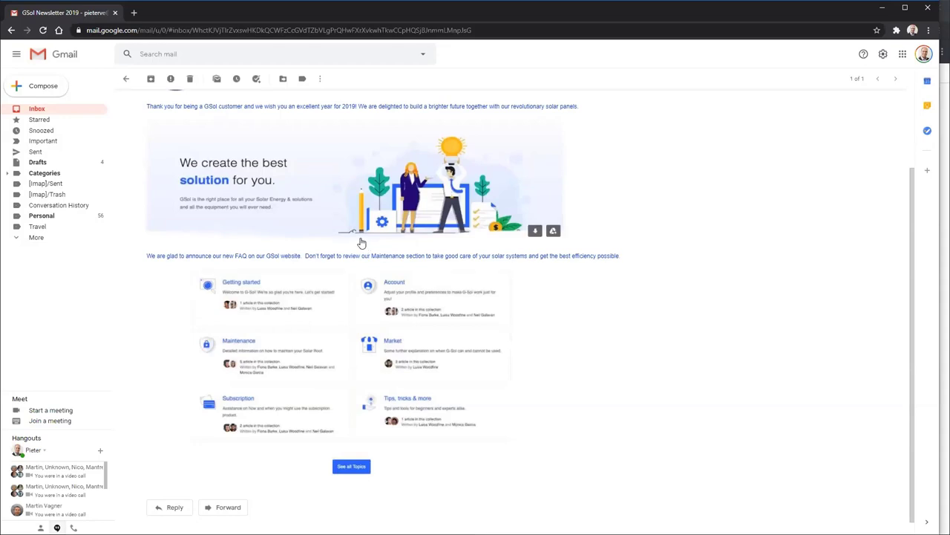
{"action": "scroll", "coordinate": [303, 323], "scroll_direction": "up", "scroll_amount": 2}
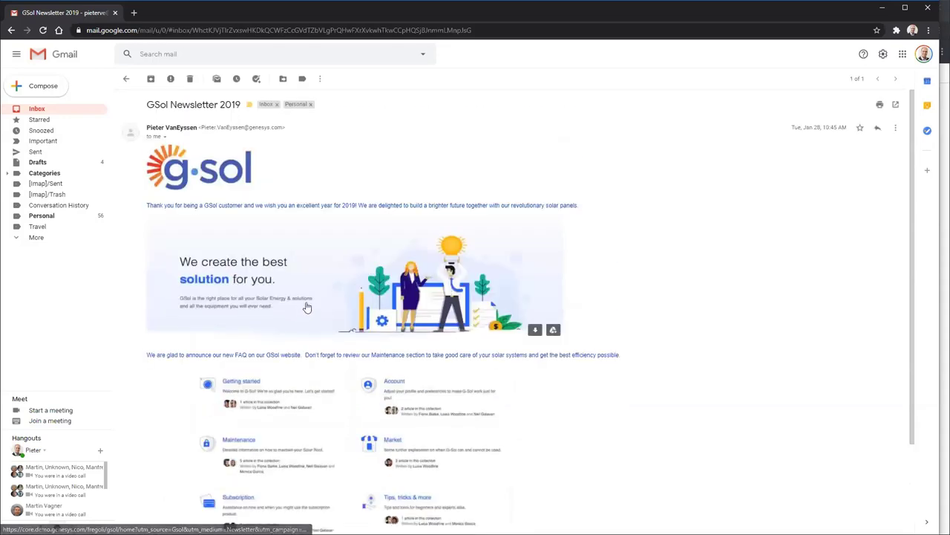
{"action": "scroll", "coordinate": [307, 306], "scroll_direction": "down", "scroll_amount": 1}
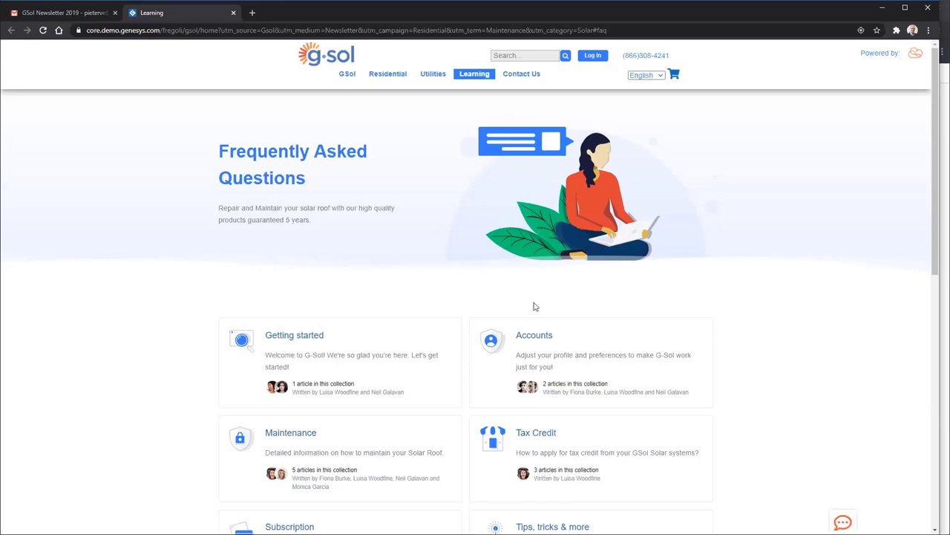
Open the Maintenance topic from the Frequently Asked Questions page.
{"action": "scroll", "coordinate": [446, 300], "scroll_direction": "down", "scroll_amount": 1}
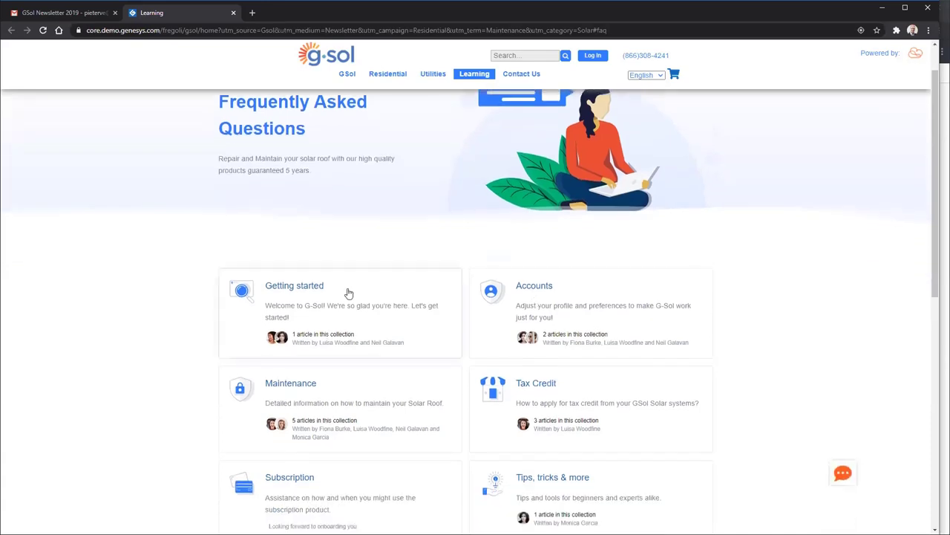
{"action": "scroll", "coordinate": [350, 290], "scroll_direction": "down", "scroll_amount": 1}
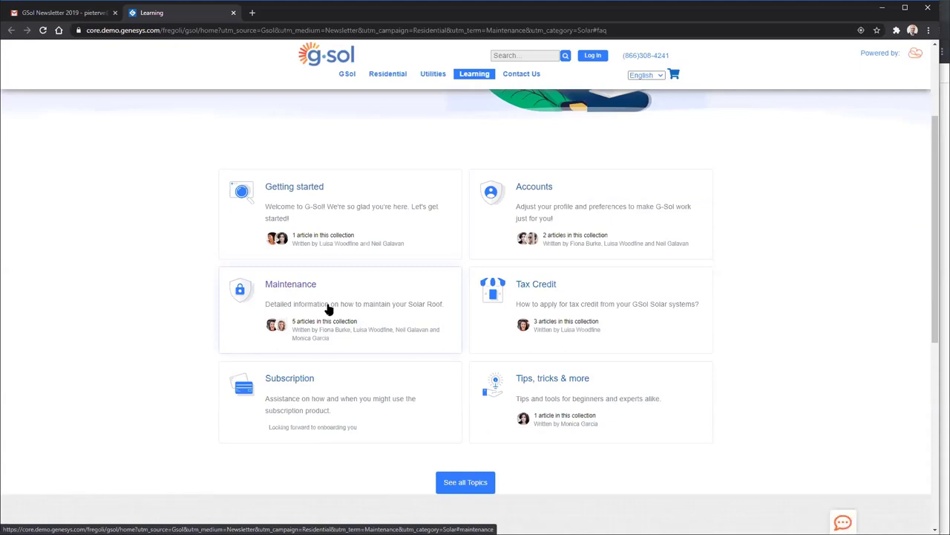
{"action": "left_click", "coordinate": [329, 309]}
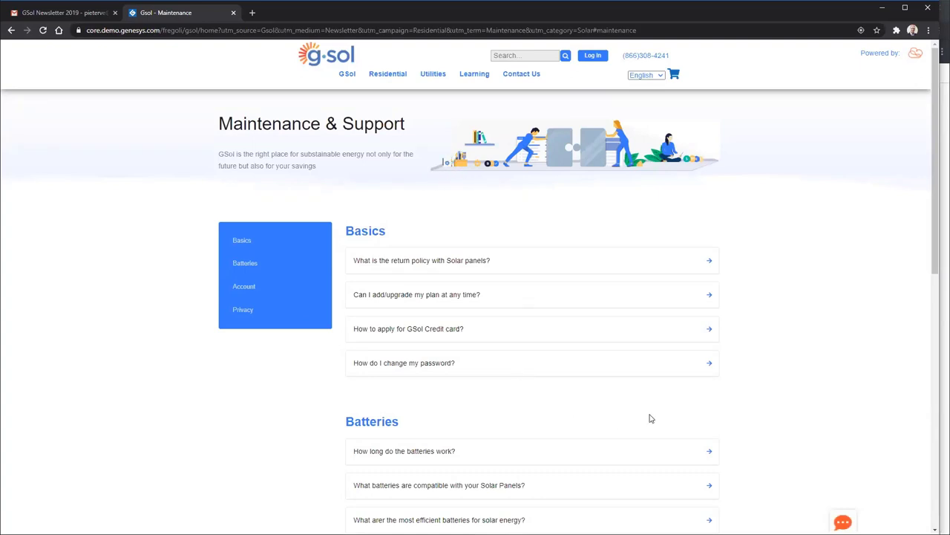
Log in to the GSol website with the customer's account.
{"action": "left_click", "coordinate": [592, 56]}
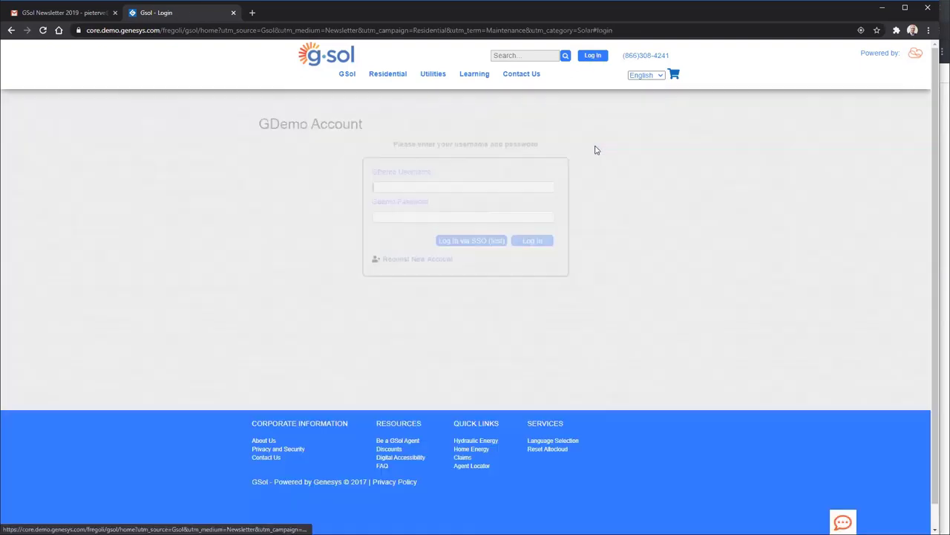
{"action": "left_click", "coordinate": [540, 240]}
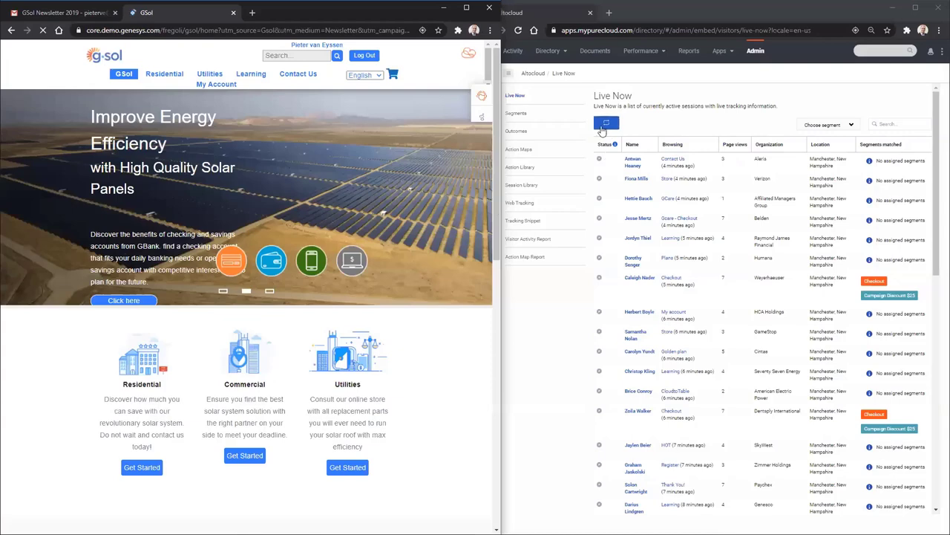
Refresh the Altocloud Live Now list and open the customer summary of the visitor logged in on the GSol site.
{"action": "left_click", "coordinate": [606, 122]}
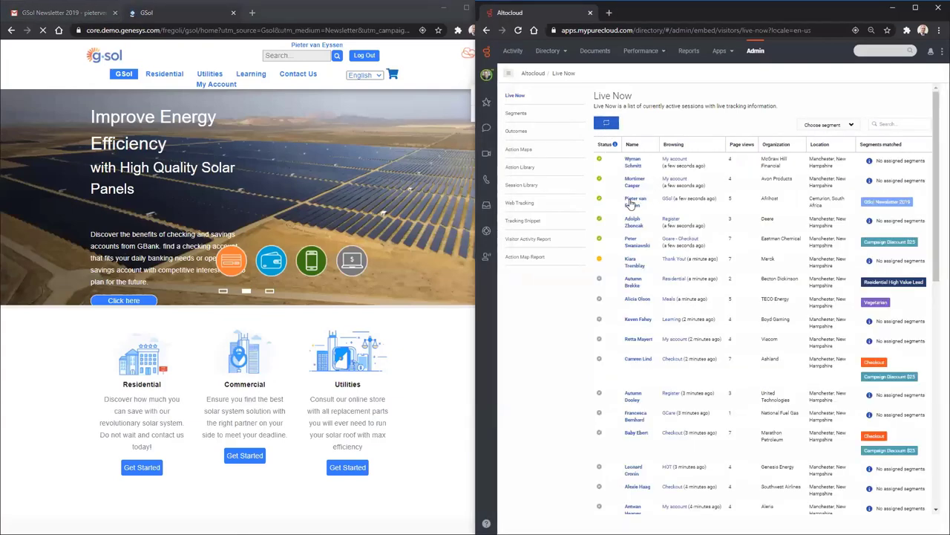
{"action": "left_click", "coordinate": [630, 201]}
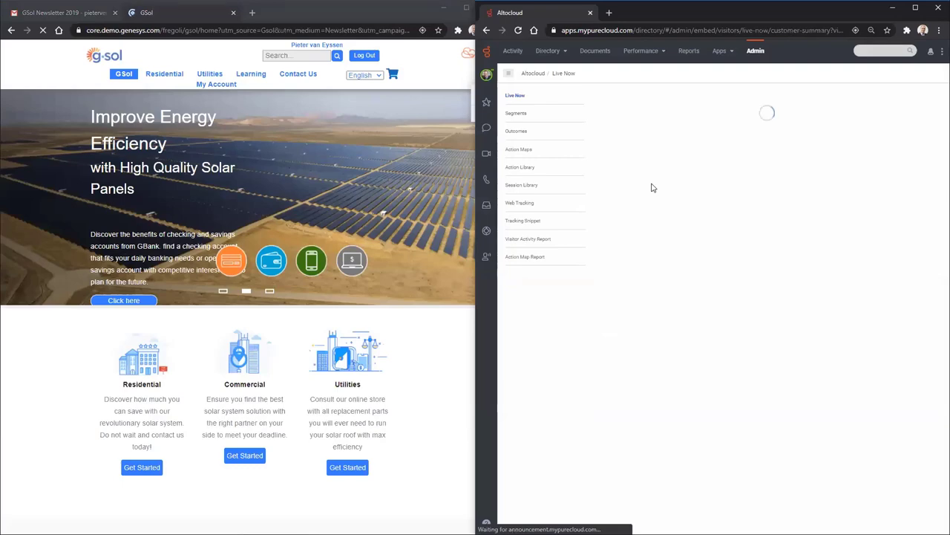
{"action": "left_click", "coordinate": [509, 75]}
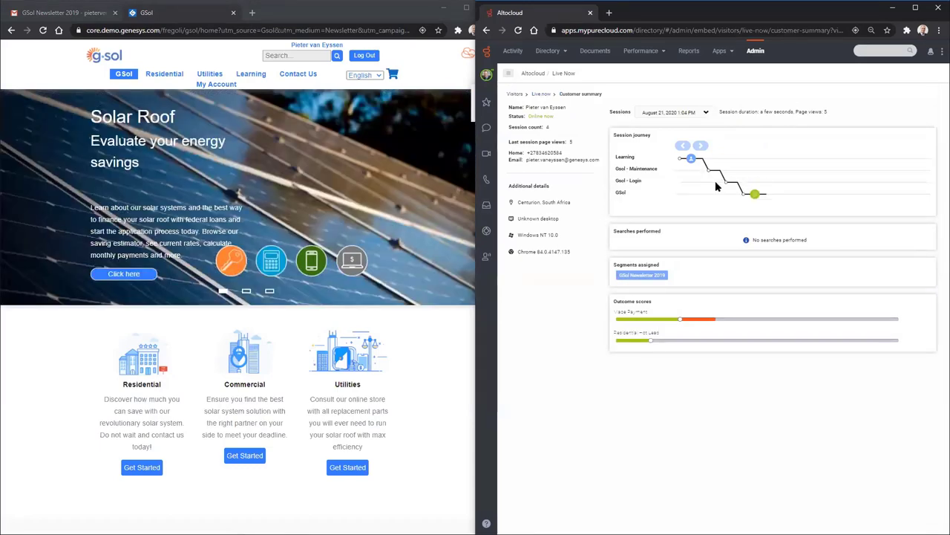
{"action": "mouse_move", "coordinate": [755, 199]}
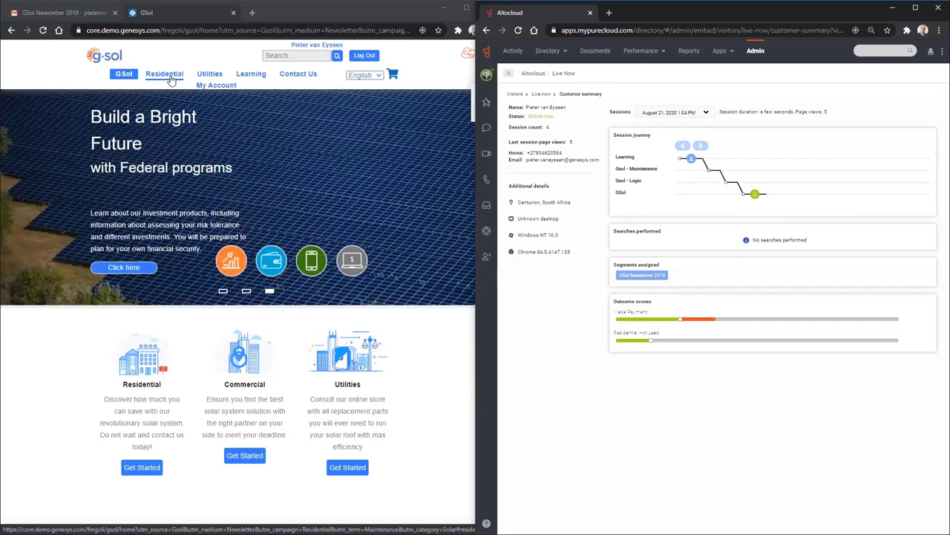
On the GSol Residential page, mark the contact as a homeowner and submit the Contact Information section.
{"action": "left_click", "coordinate": [170, 77]}
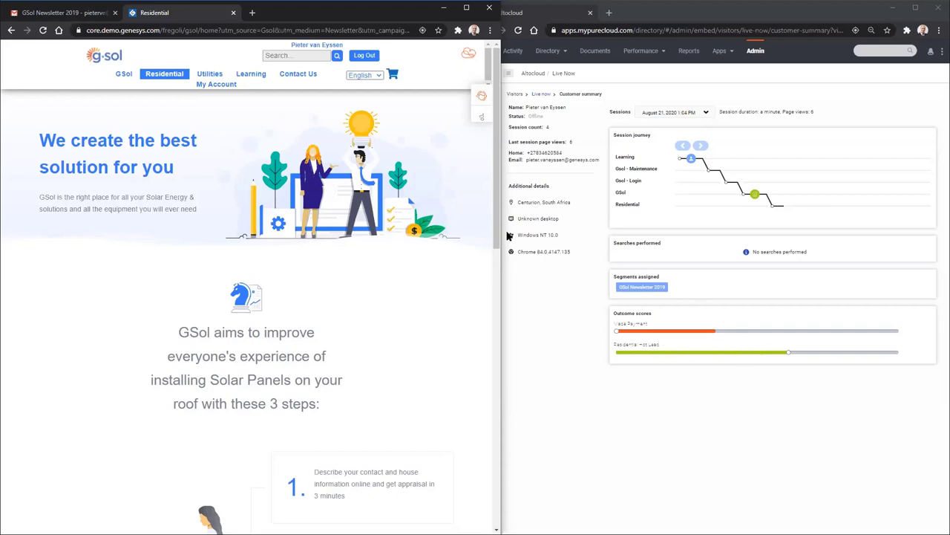
{"action": "left_click_drag", "start_coordinate": [498, 200], "coordinate": [492, 441]}
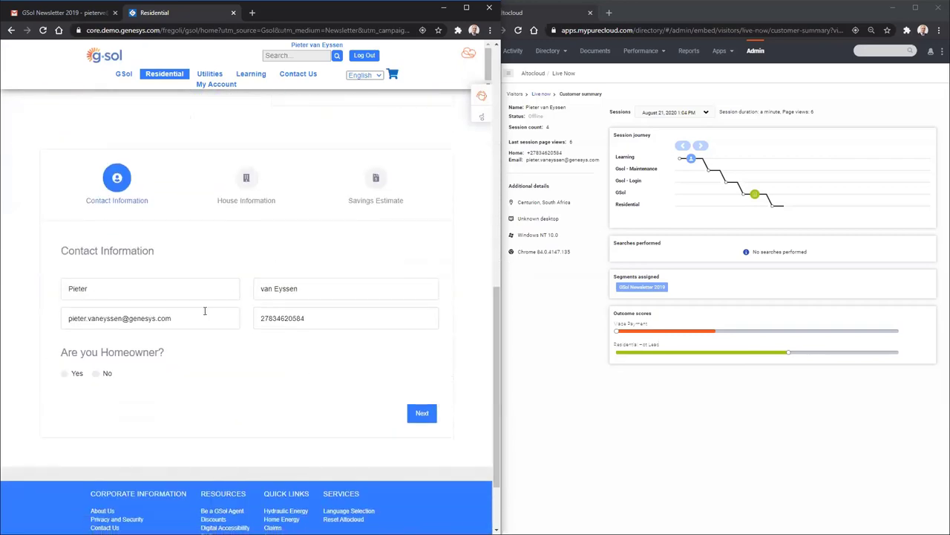
{"action": "left_click", "coordinate": [185, 289]}
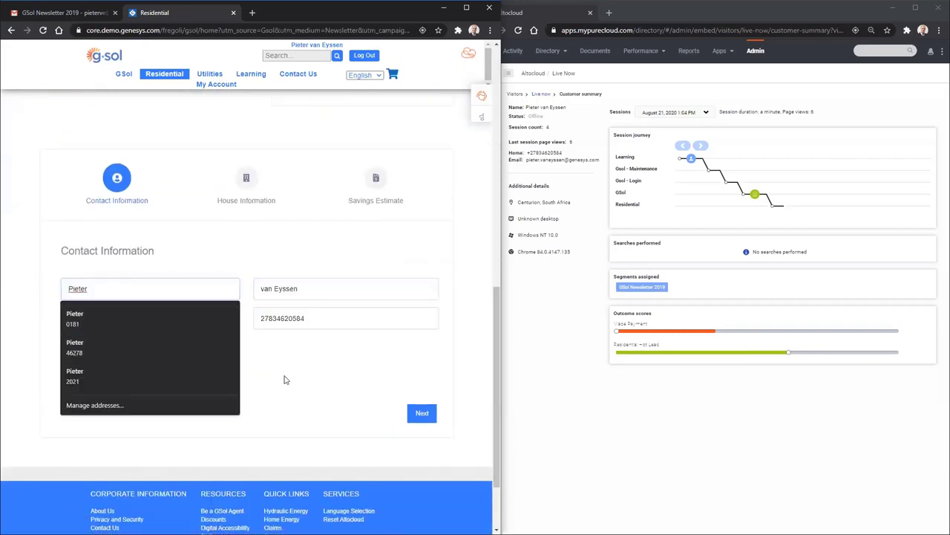
{"action": "left_click", "coordinate": [65, 373]}
{"action": "left_click", "coordinate": [414, 416]}
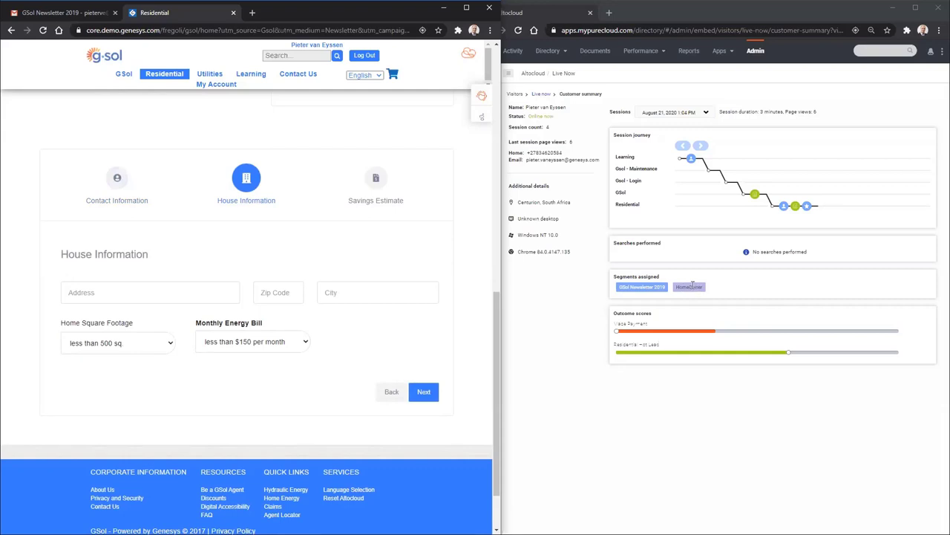
Fill House Information with a saved address, set the monthly energy bill to between $225-$300, and continue to the Savings Estimate.
{"action": "left_click", "coordinate": [180, 293]}
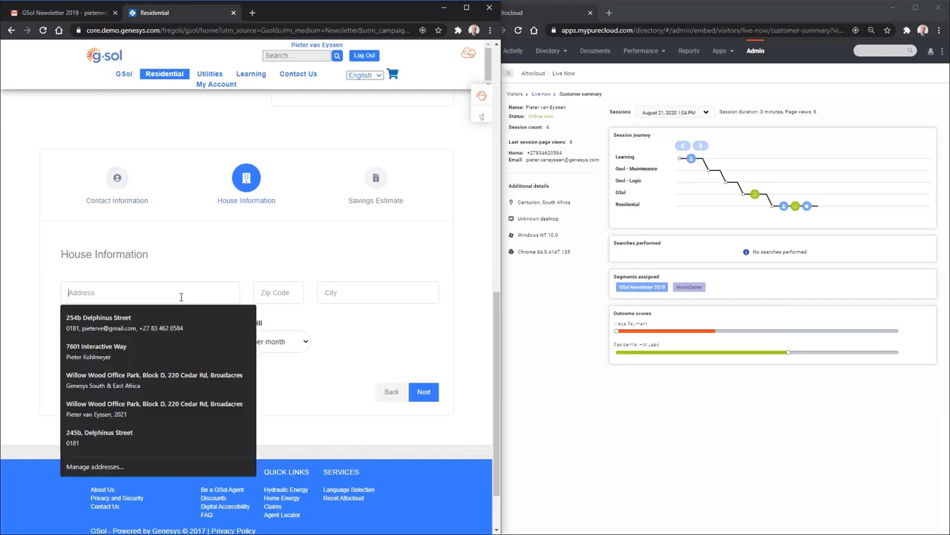
{"action": "left_click", "coordinate": [141, 314]}
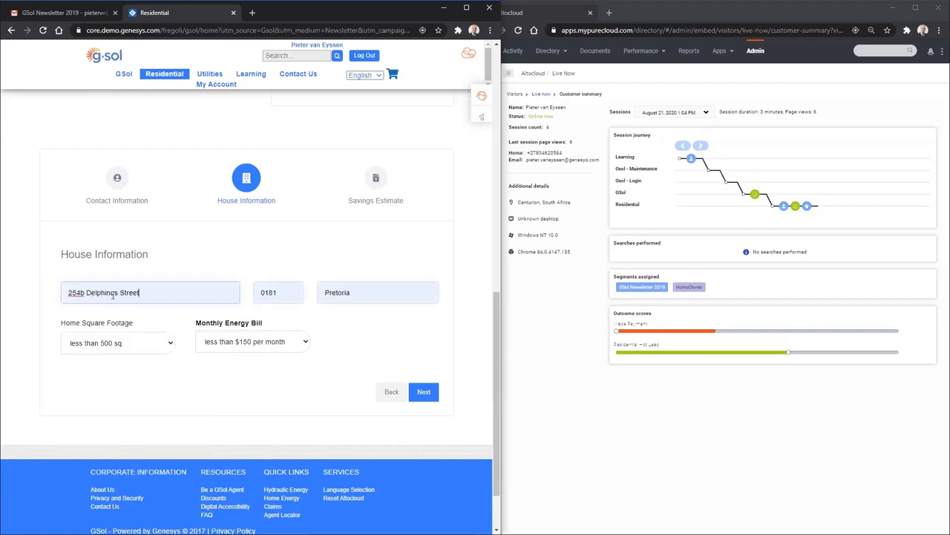
{"action": "left_click", "coordinate": [247, 346]}
{"action": "left_click", "coordinate": [244, 377]}
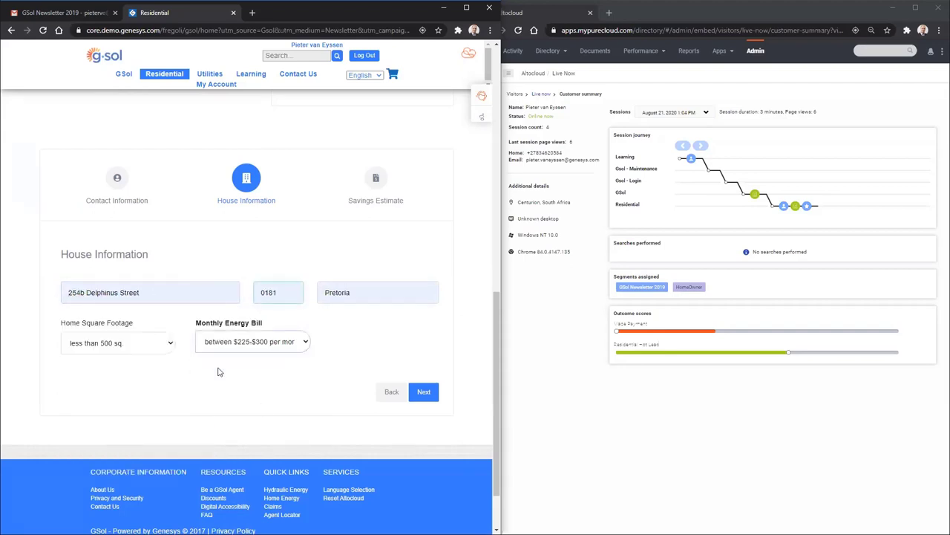
{"action": "left_click", "coordinate": [418, 396]}
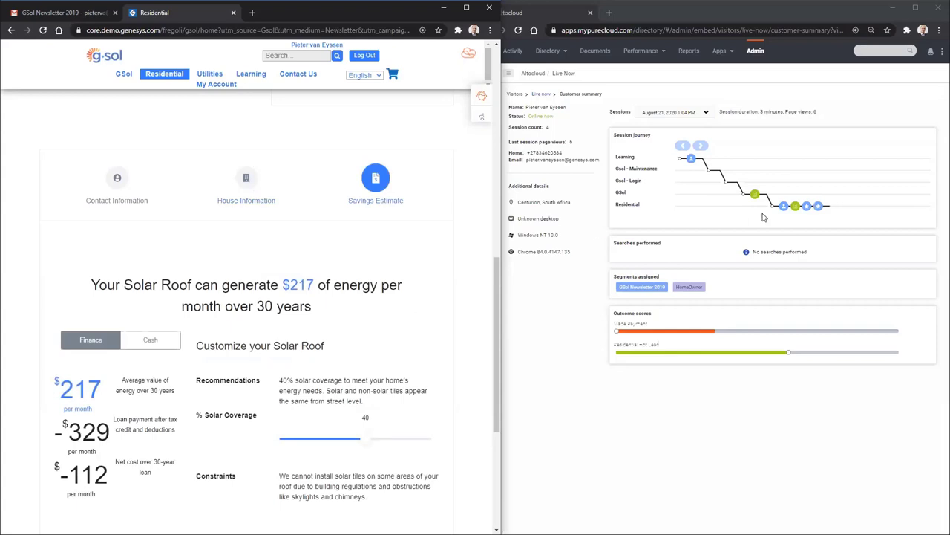
Inspect the Residential events in the session journey and look through the solar roof savings estimate.
{"action": "mouse_move", "coordinate": [792, 213]}
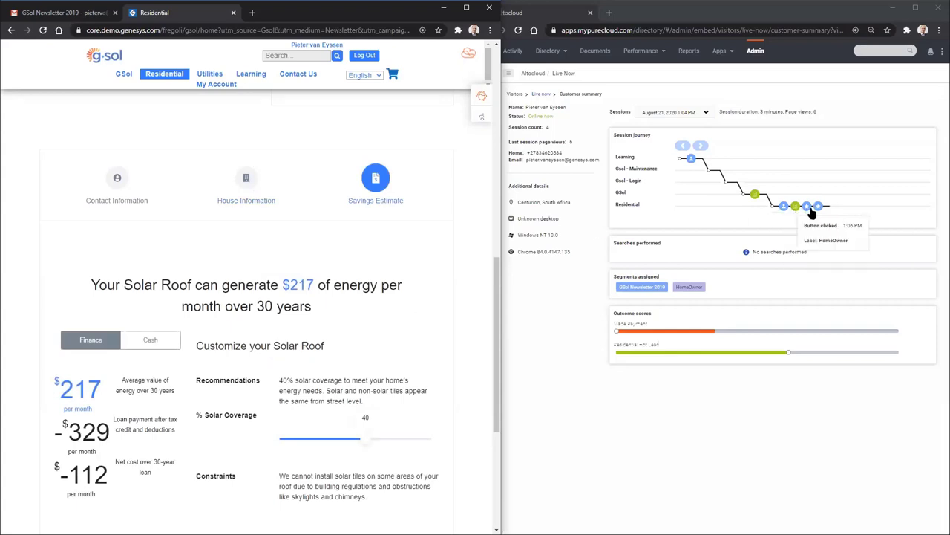
{"action": "mouse_move", "coordinate": [821, 209]}
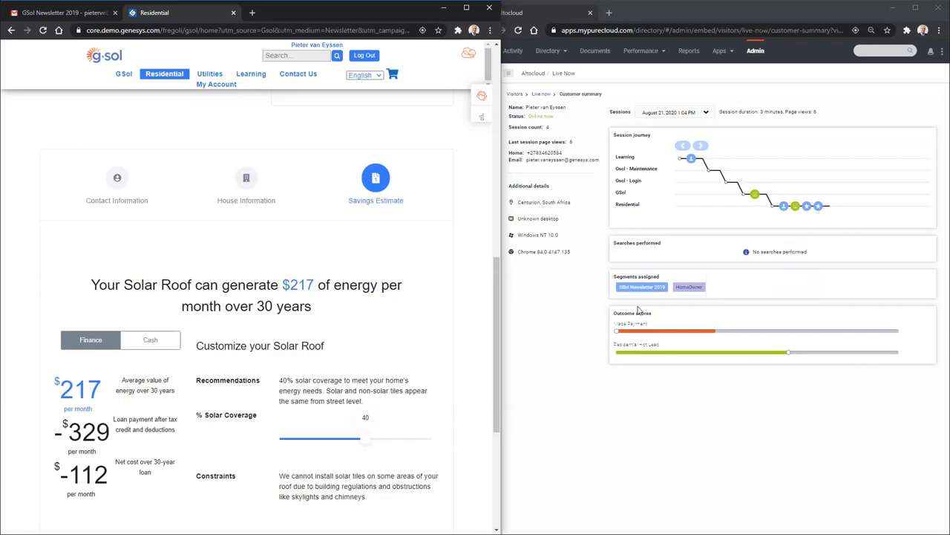
{"action": "scroll", "coordinate": [252, 304], "scroll_direction": "down", "scroll_amount": 4}
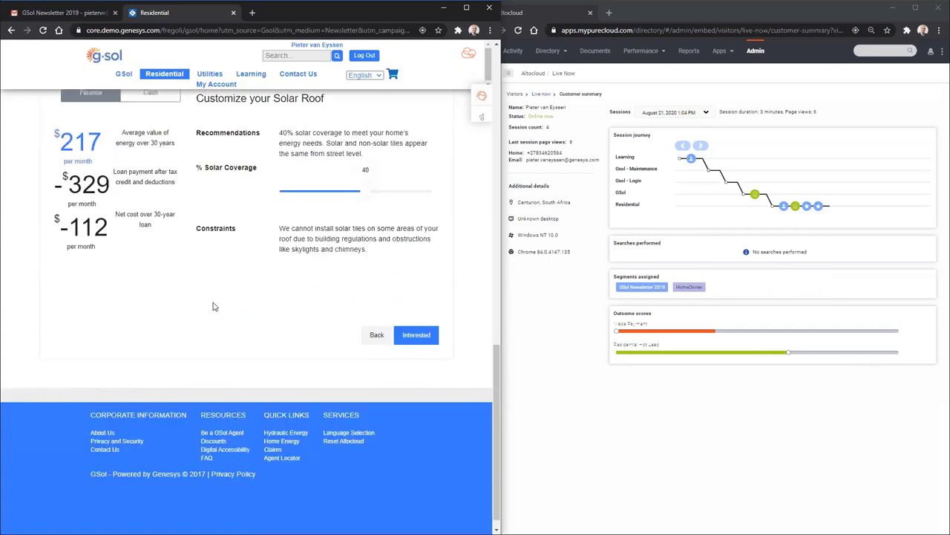
{"action": "scroll", "coordinate": [216, 304], "scroll_direction": "up", "scroll_amount": 2}
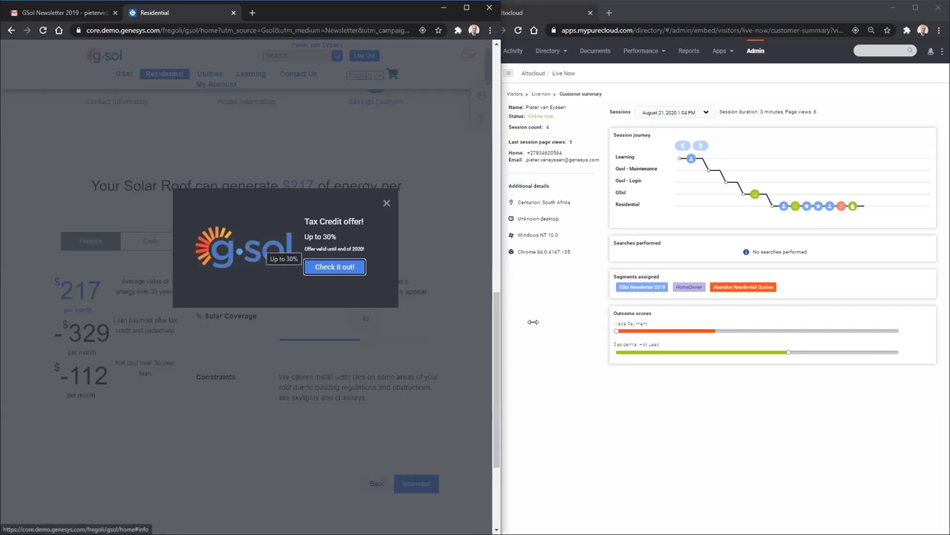
Open the Tax Credit offer and read through the history of the solar investment tax credit.
{"action": "left_click", "coordinate": [331, 269]}
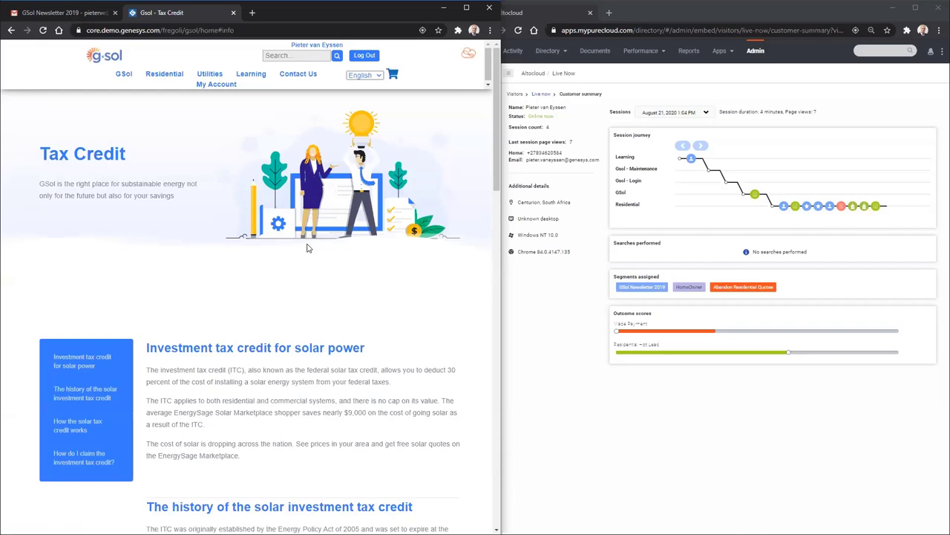
{"action": "scroll", "coordinate": [308, 249], "scroll_direction": "down", "scroll_amount": 2}
{"action": "scroll", "coordinate": [260, 243], "scroll_direction": "down", "scroll_amount": 4}
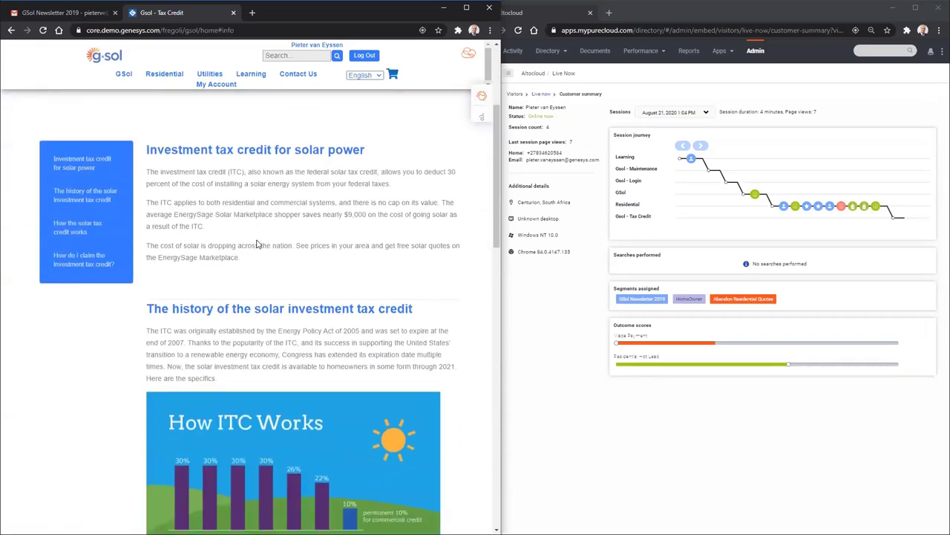
{"action": "scroll", "coordinate": [257, 240], "scroll_direction": "down", "scroll_amount": 2}
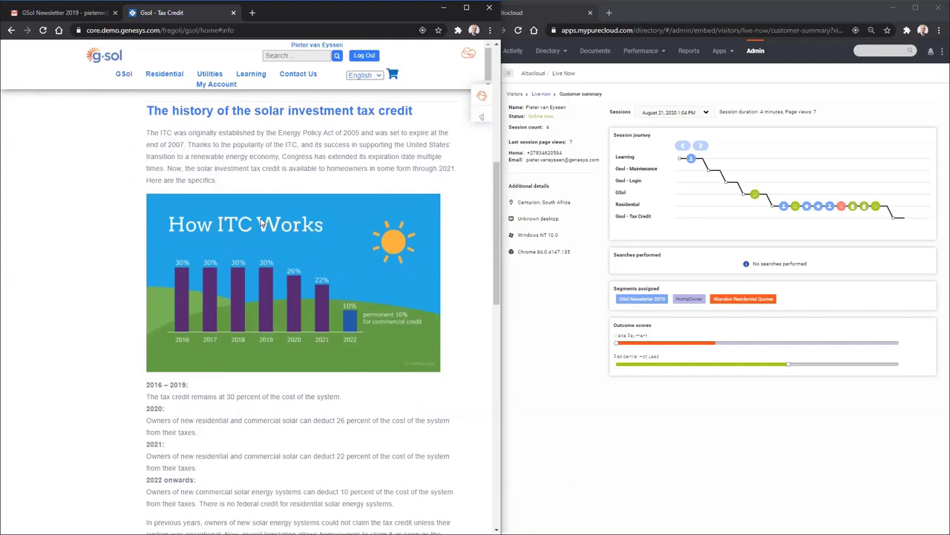
{"action": "scroll", "coordinate": [262, 223], "scroll_direction": "down", "scroll_amount": 1}
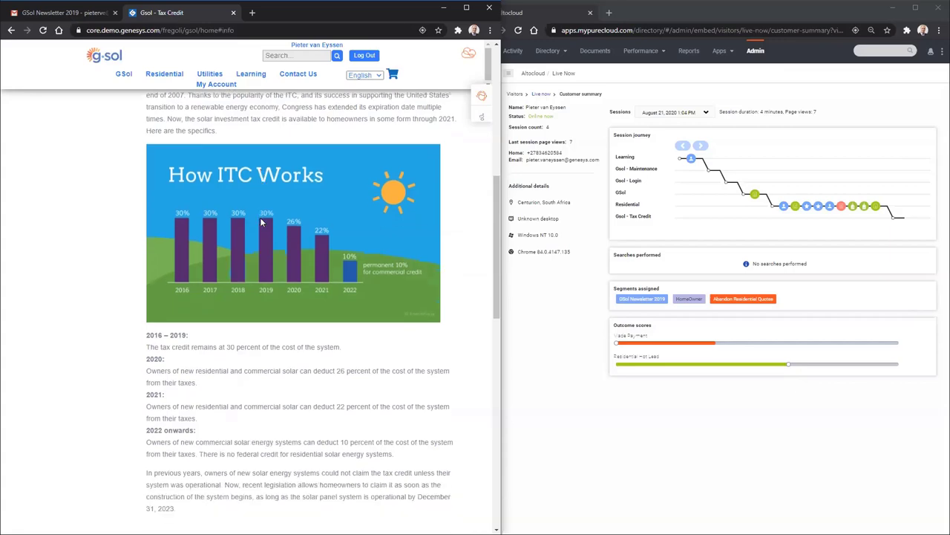
{"action": "scroll", "coordinate": [261, 222], "scroll_direction": "up", "scroll_amount": 6}
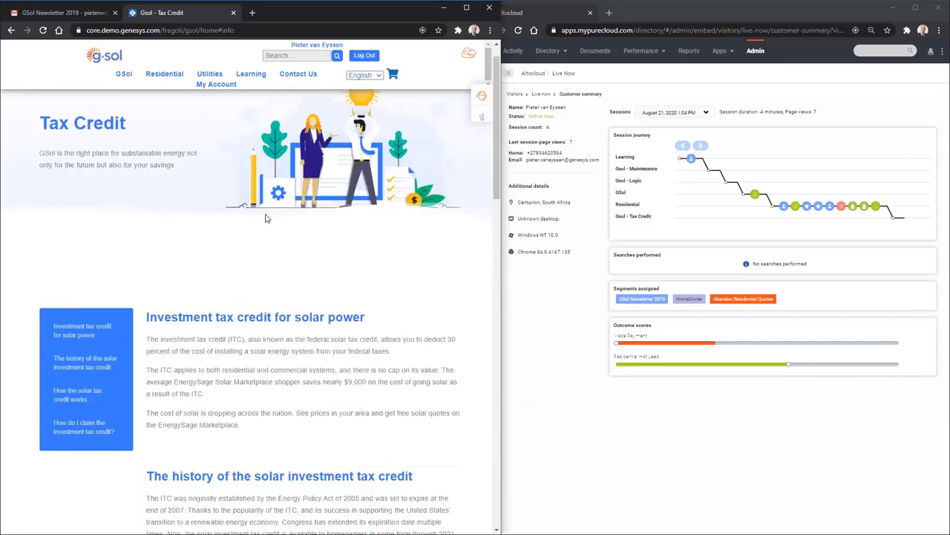
Browse the Utilities store's solar panels and batteries, and open the Centennial 6V-12V product page.
{"action": "left_click", "coordinate": [211, 75]}
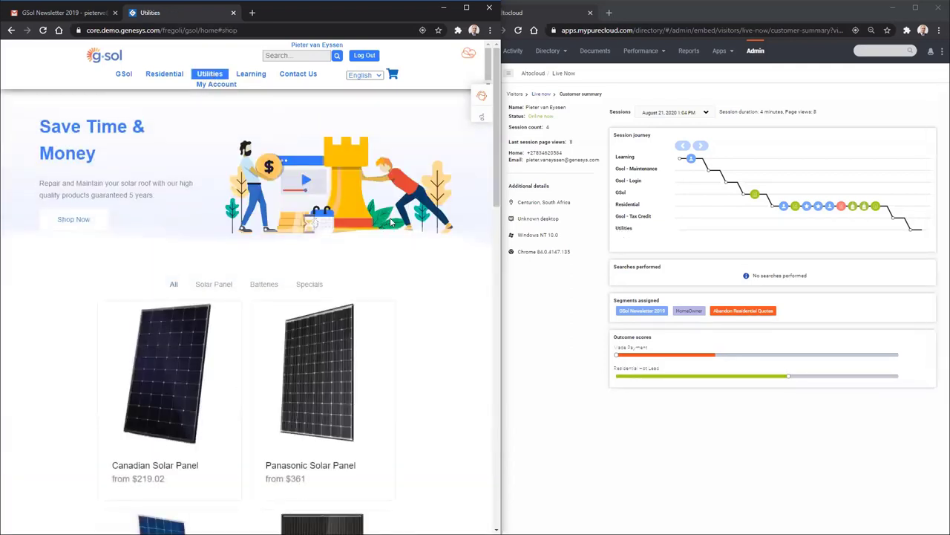
{"action": "scroll", "coordinate": [362, 242], "scroll_direction": "down", "scroll_amount": 2}
{"action": "scroll", "coordinate": [240, 238], "scroll_direction": "down", "scroll_amount": 3}
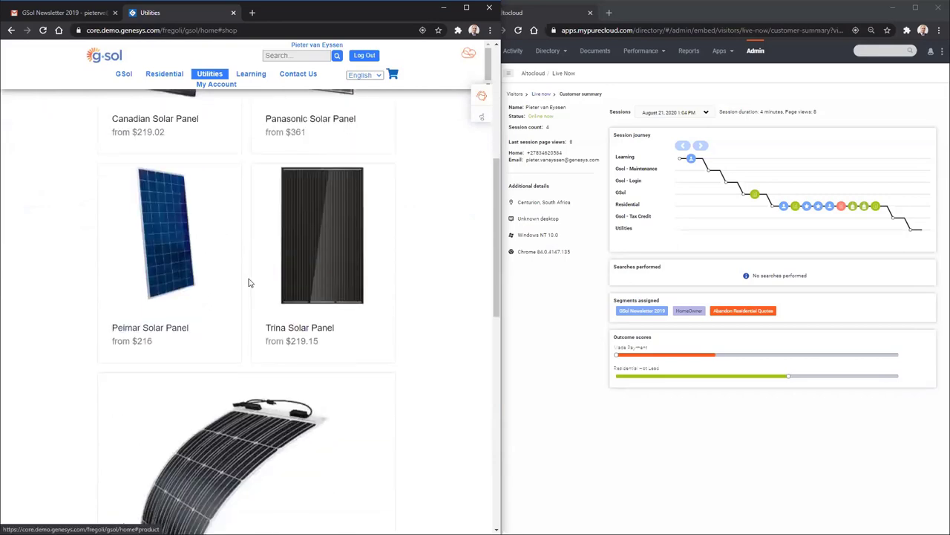
{"action": "scroll", "coordinate": [241, 295], "scroll_direction": "down", "scroll_amount": 5}
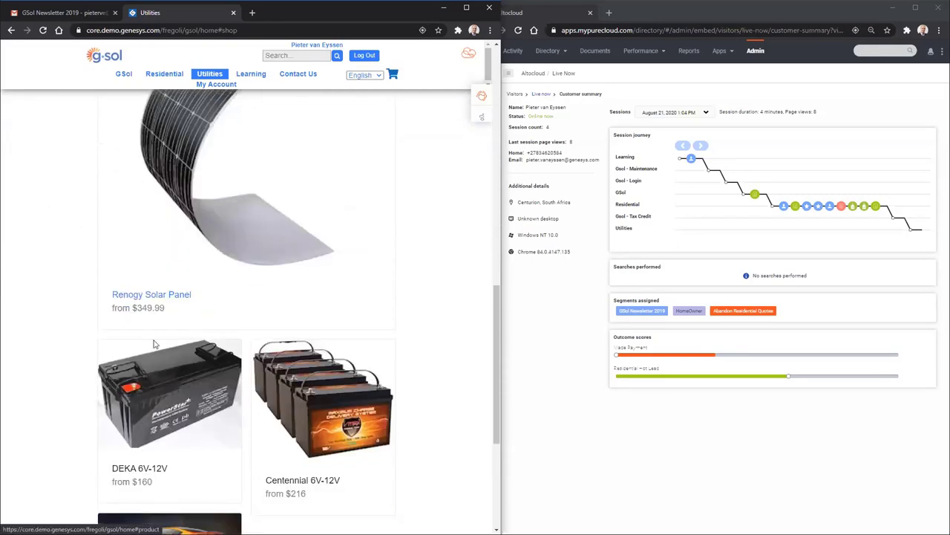
{"action": "left_click", "coordinate": [303, 389]}
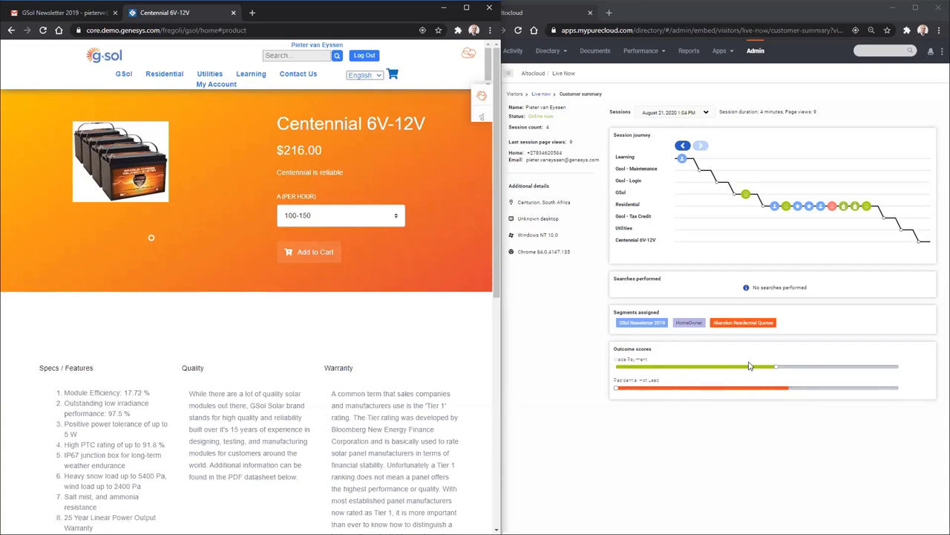
Add the 100-150 Centennial 6V-12V battery to the cart and inspect its product and cart events in the session journey.
{"action": "left_click", "coordinate": [315, 251]}
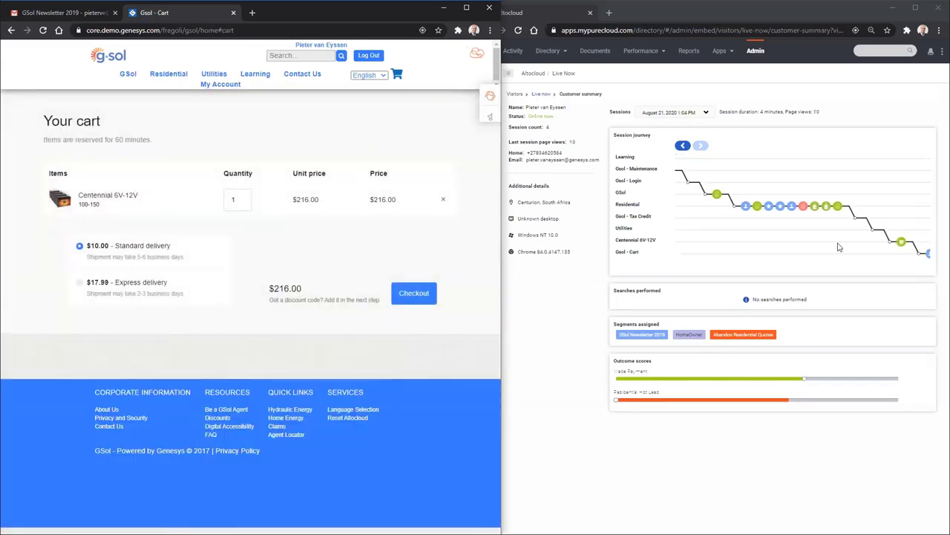
{"action": "mouse_move", "coordinate": [878, 243]}
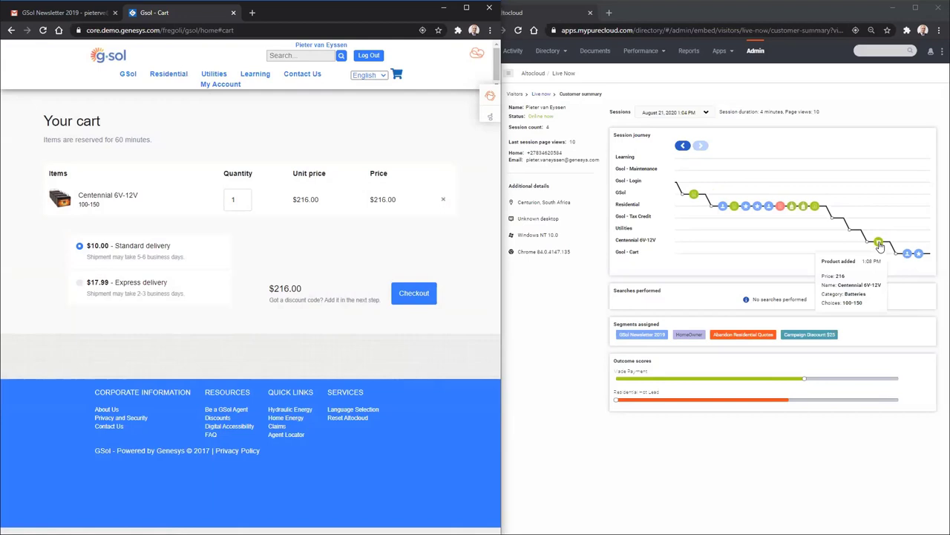
{"action": "mouse_move", "coordinate": [906, 256]}
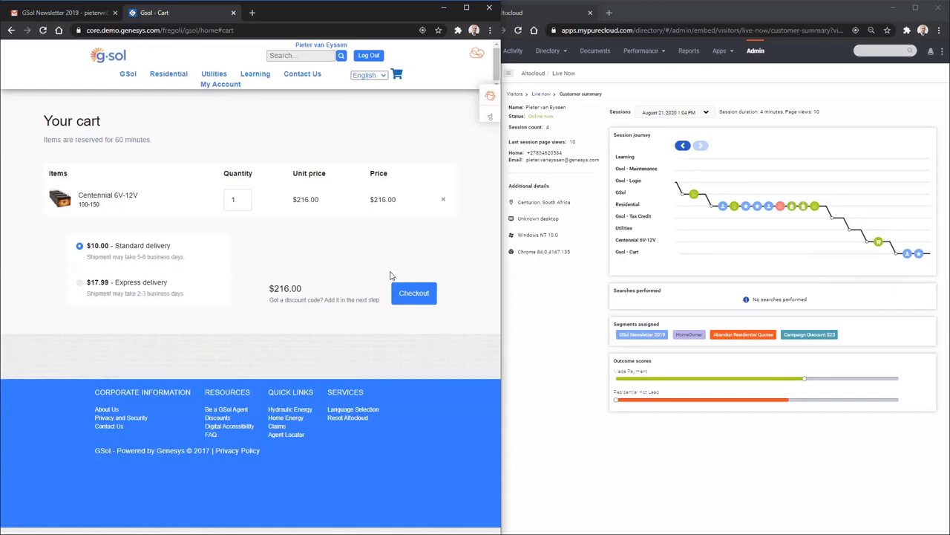
Set the Centennial 6V-12V quantity in the cart to 8 and proceed to checkout.
{"action": "double_click", "coordinate": [235, 200]}
{"action": "type", "text": "8"}
{"action": "left_click", "coordinate": [410, 297]}
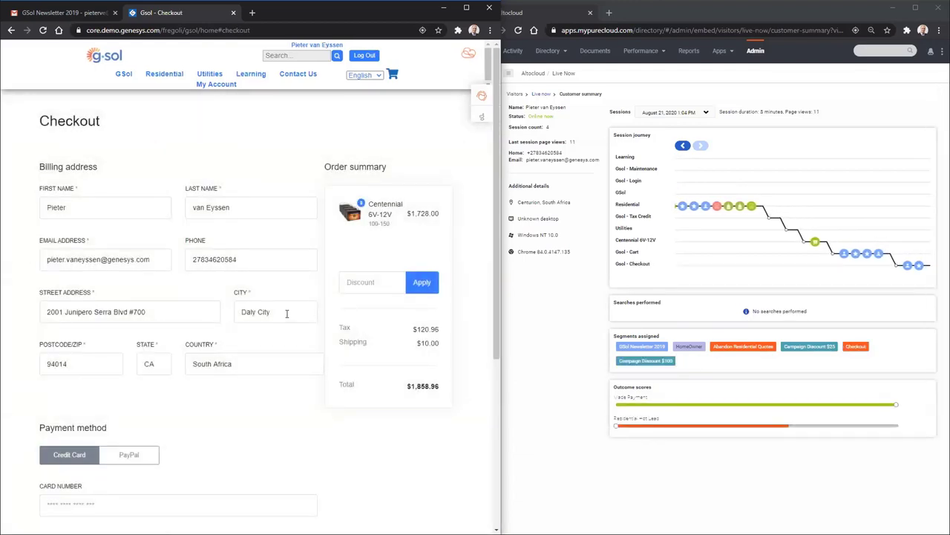
Review the checkout's billing and payment sections, and abandon the order by returning to the GSol home page.
{"action": "scroll", "coordinate": [120, 316], "scroll_direction": "down", "scroll_amount": 2}
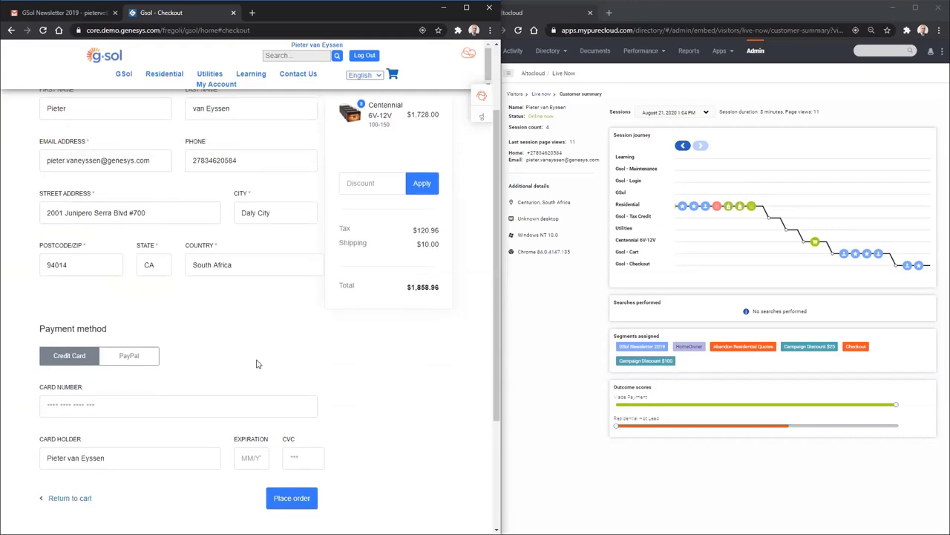
{"action": "scroll", "coordinate": [255, 359], "scroll_direction": "down", "scroll_amount": 2}
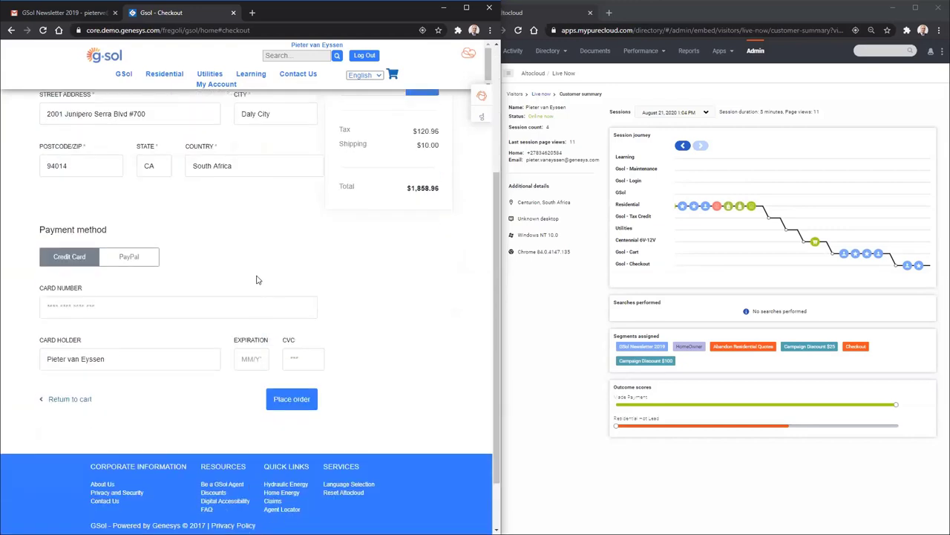
{"action": "scroll", "coordinate": [259, 276], "scroll_direction": "up", "scroll_amount": 3}
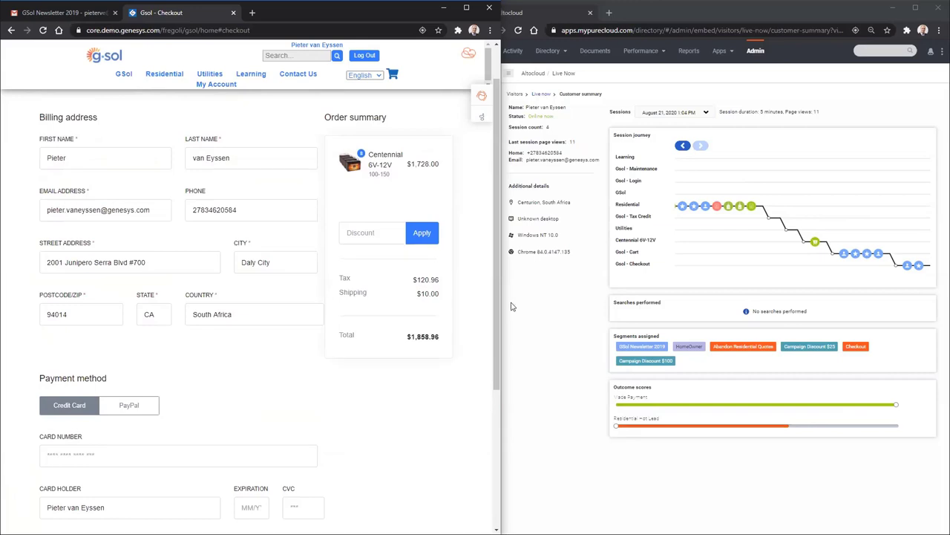
{"action": "scroll", "coordinate": [198, 310], "scroll_direction": "down", "scroll_amount": 1}
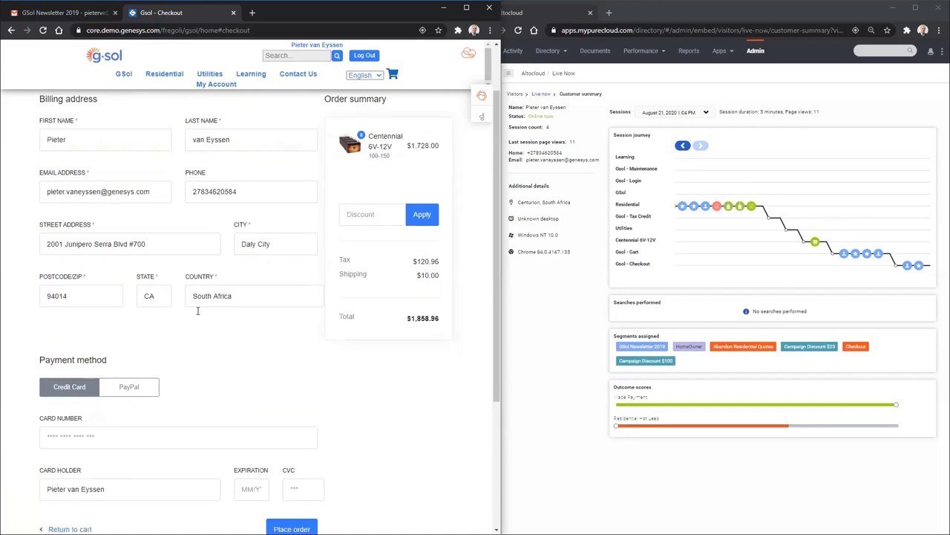
{"action": "scroll", "coordinate": [198, 310], "scroll_direction": "down", "scroll_amount": 3}
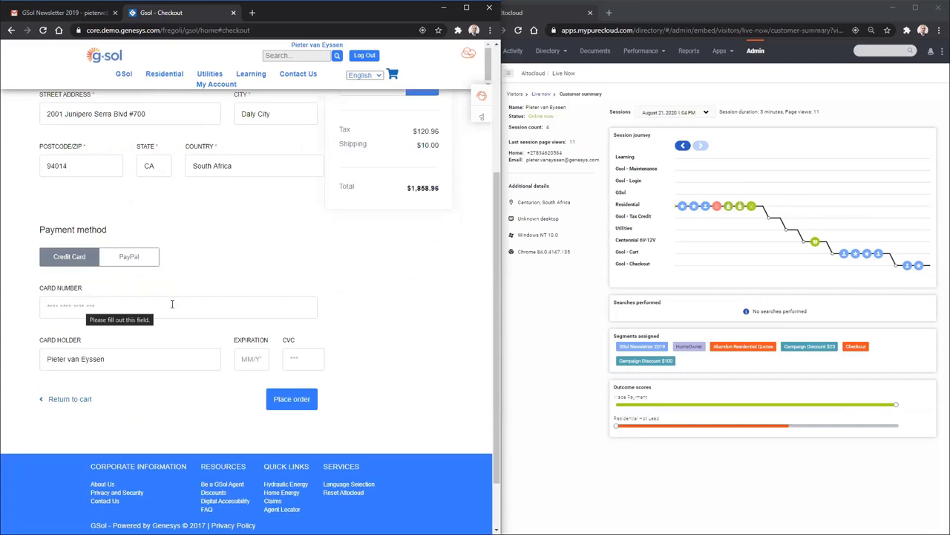
{"action": "scroll", "coordinate": [171, 305], "scroll_direction": "up", "scroll_amount": 5}
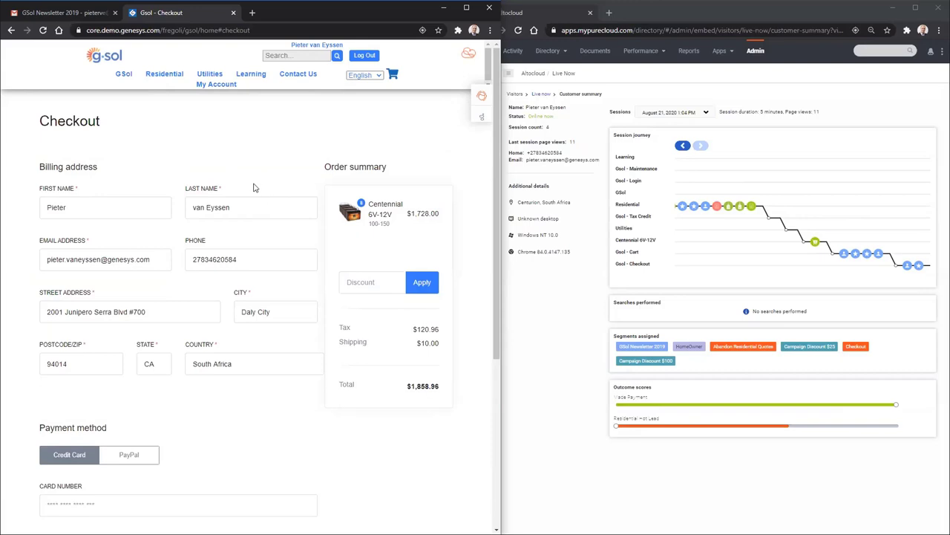
{"action": "scroll", "coordinate": [210, 207], "scroll_direction": "down", "scroll_amount": 1}
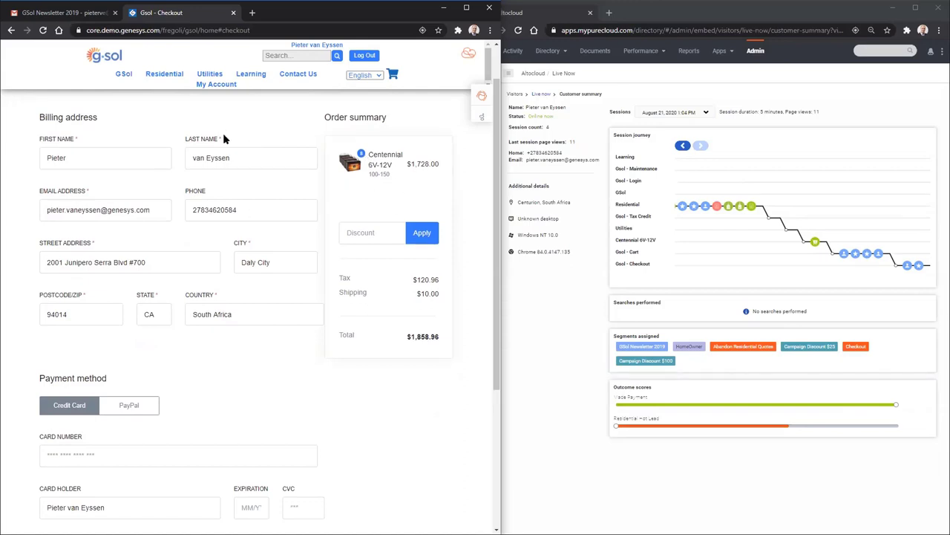
{"action": "left_click", "coordinate": [124, 75]}
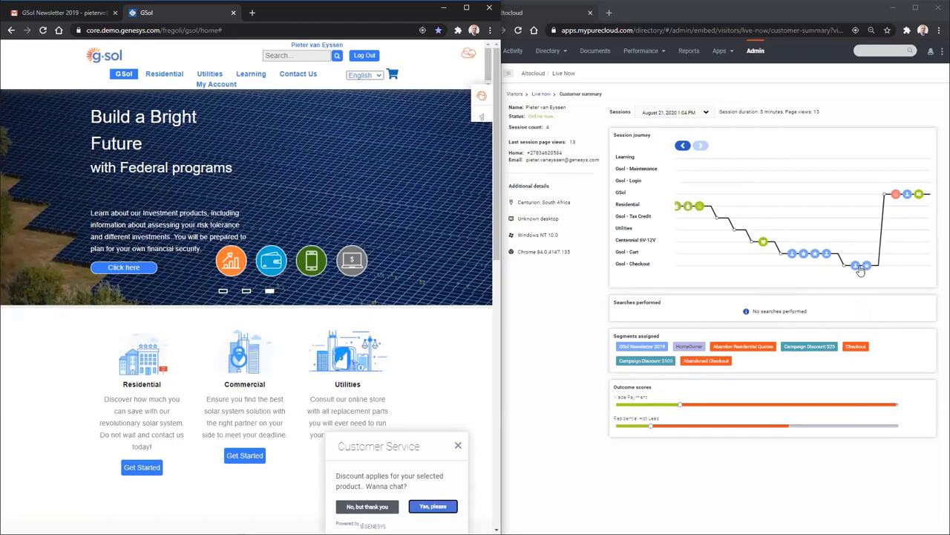
{"action": "mouse_move", "coordinate": [896, 195]}
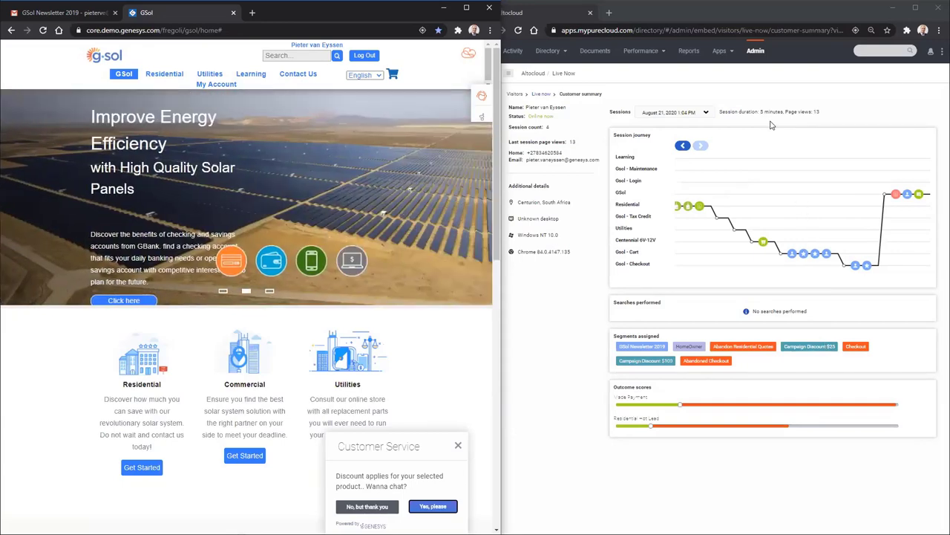
Set the agent's status to On Queue and accept the Customer Service chat offer on the GSol website.
{"action": "left_click", "coordinate": [939, 54]}
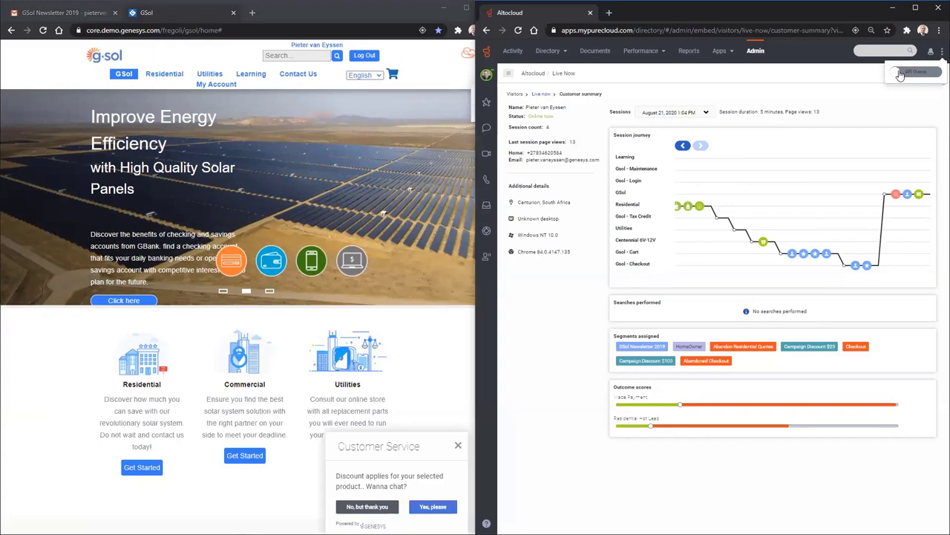
{"action": "left_click", "coordinate": [900, 74]}
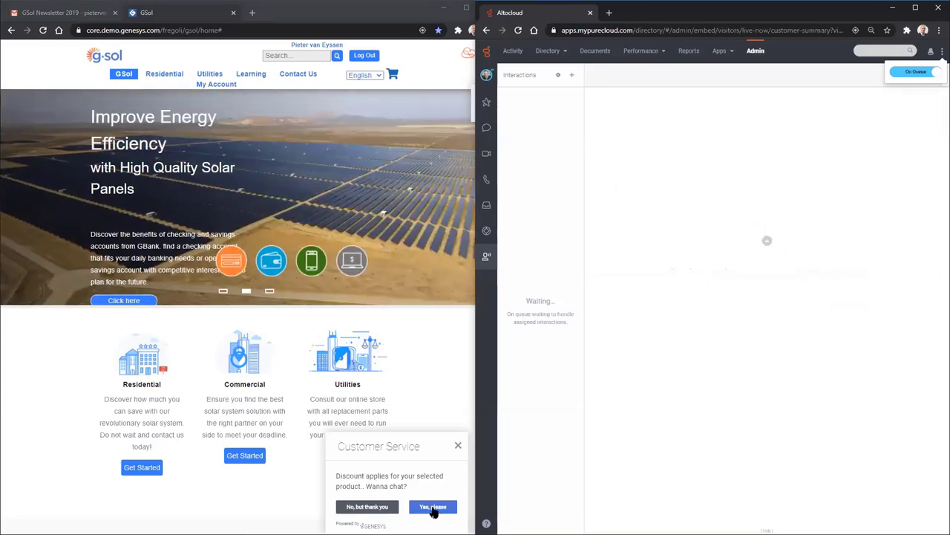
{"action": "left_click", "coordinate": [366, 477]}
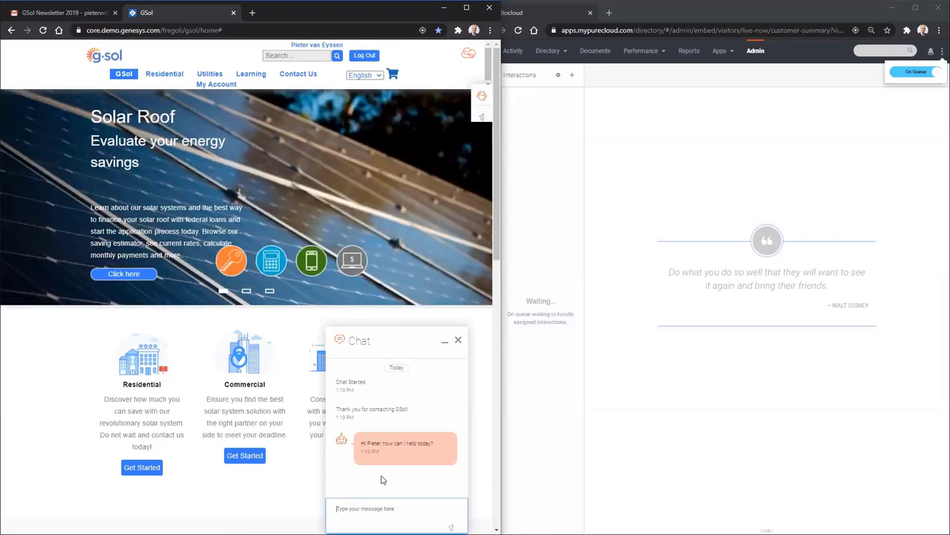
Ask the website chatbot "How long will my product take to ship?".
{"action": "type", "text": "How long will my product take to shi"}
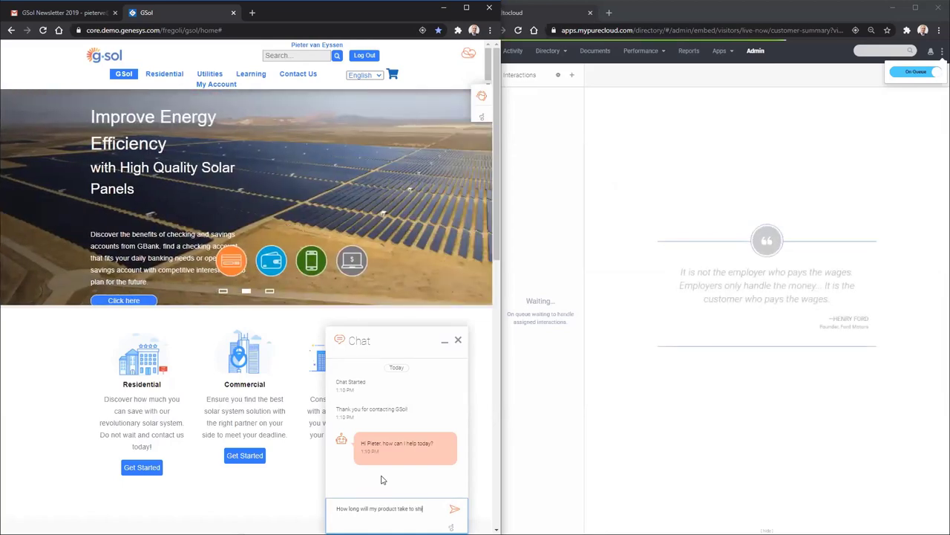
{"action": "type", "text": "p?"}
{"action": "key", "text": "Return"}
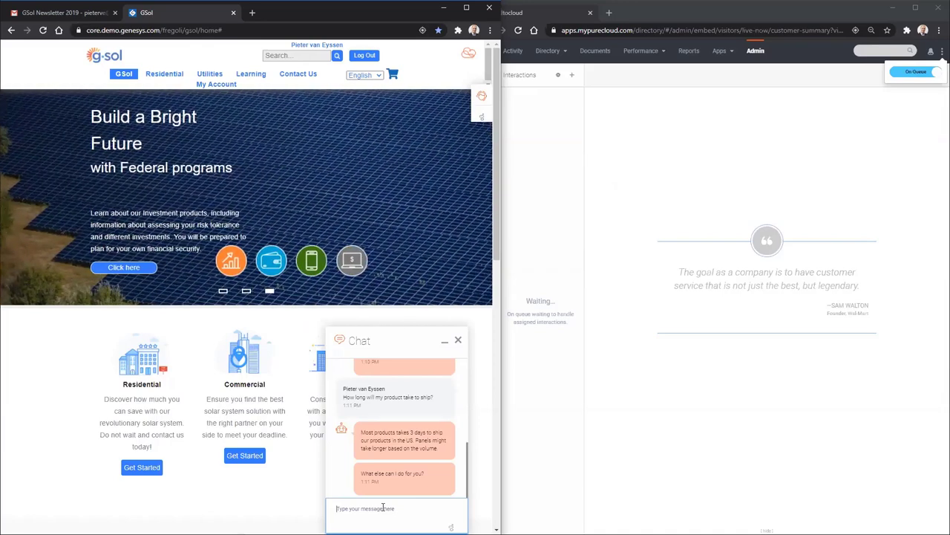
Send the message "Speak to an agent" in the website chat.
{"action": "type", "text": "Speak"}
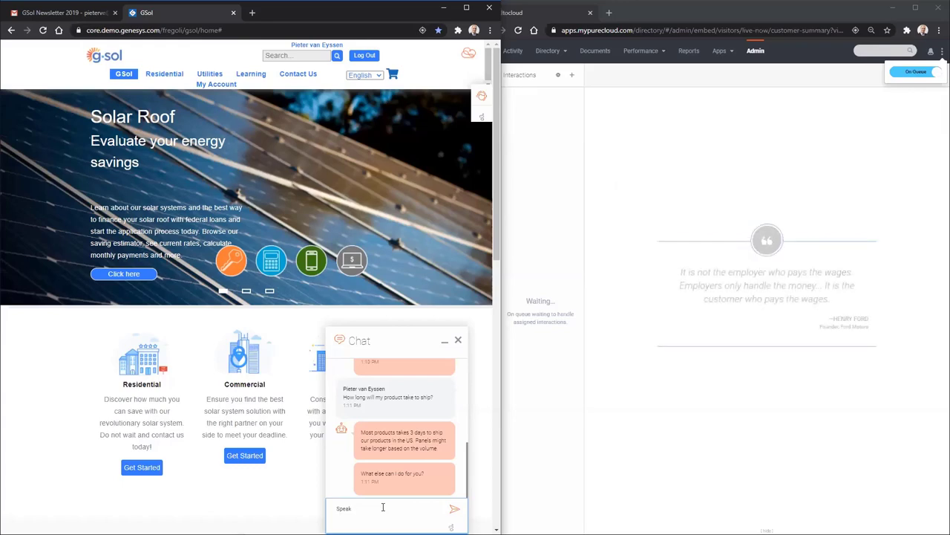
{"action": "type", "text": "t"}
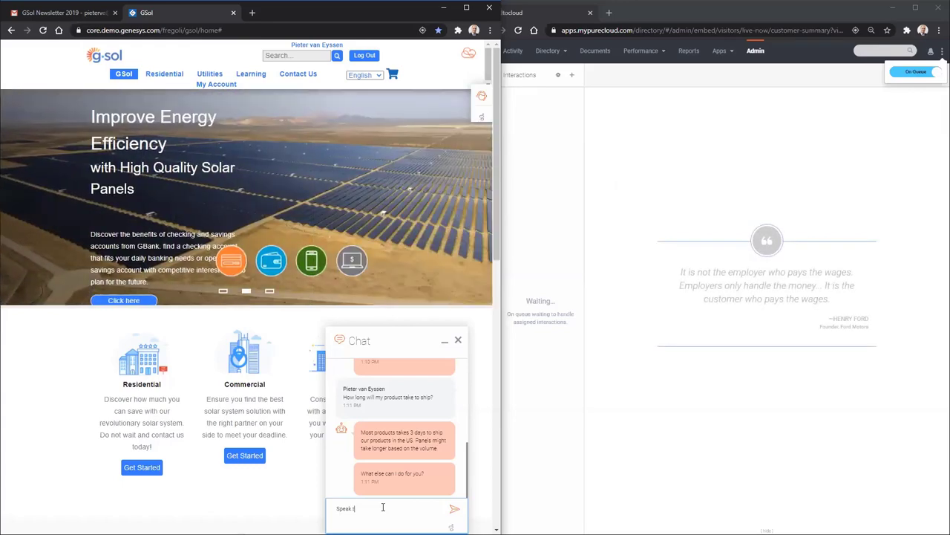
{"action": "type", "text": "o an agent"}
{"action": "key", "text": "Return"}
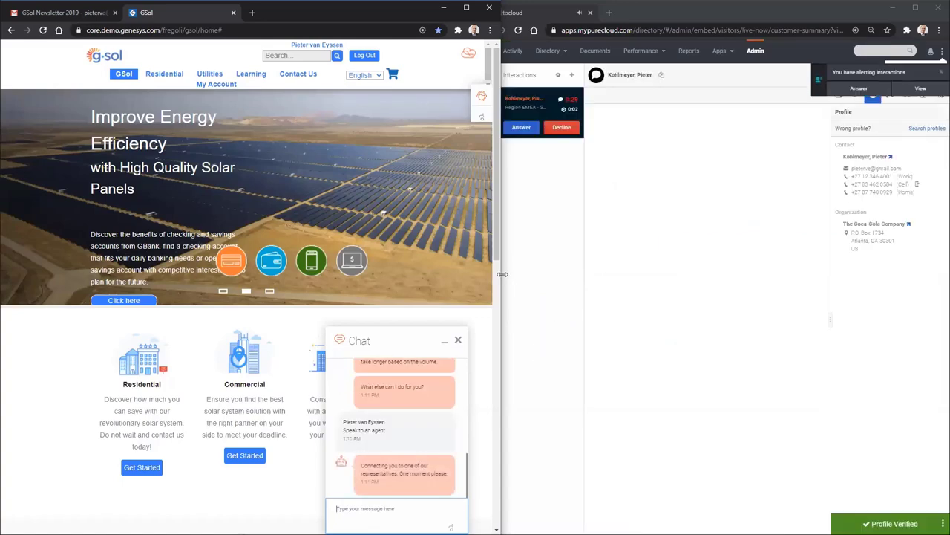
Answer the incoming chat in a widened agent window and look at the customer's external contact record.
{"action": "left_click_drag", "start_coordinate": [503, 274], "coordinate": [476, 288]}
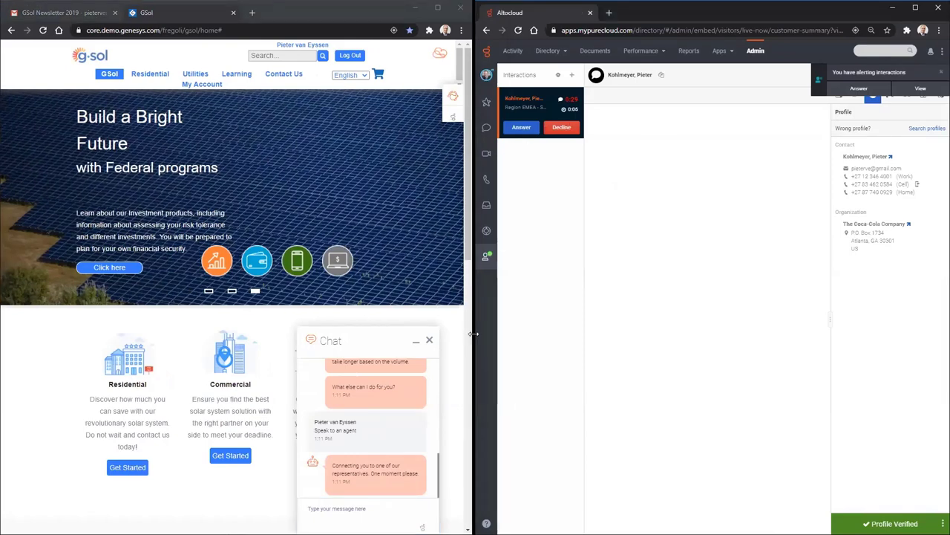
{"action": "left_click_drag", "start_coordinate": [477, 316], "coordinate": [461, 339]}
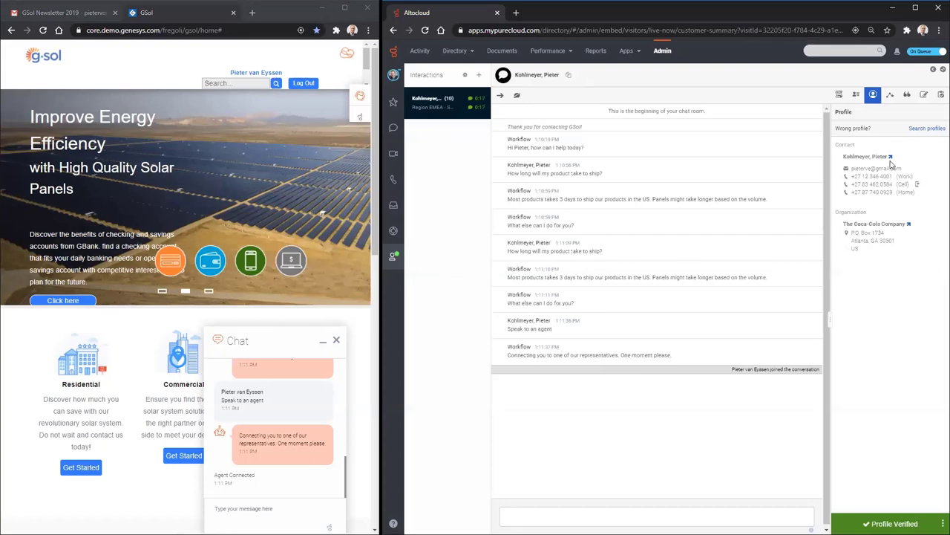
{"action": "left_click", "coordinate": [892, 158]}
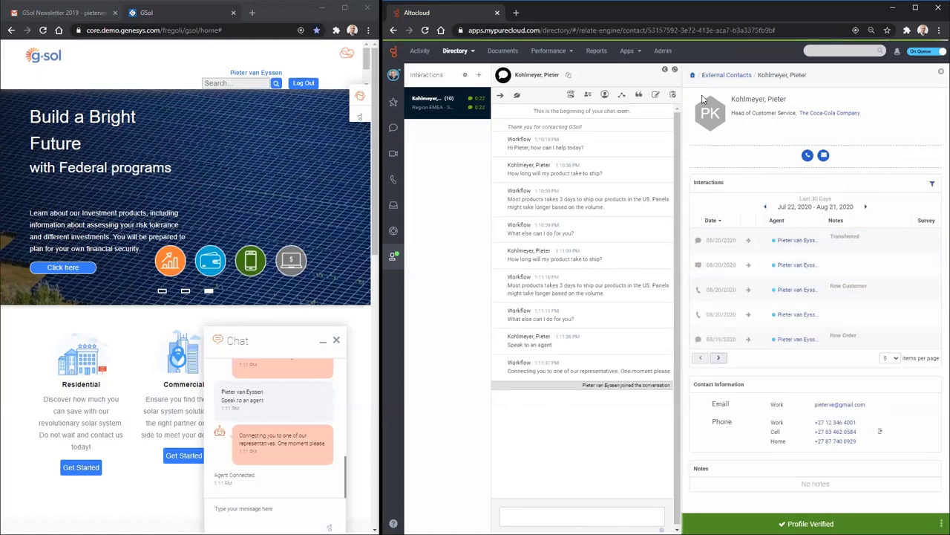
{"action": "left_click", "coordinate": [674, 69]}
Show the Predictive Engagement Customer Journey in a wider layout and expand the 21 Aug 1:04 PM Web Visit.
{"action": "left_click", "coordinate": [889, 94]}
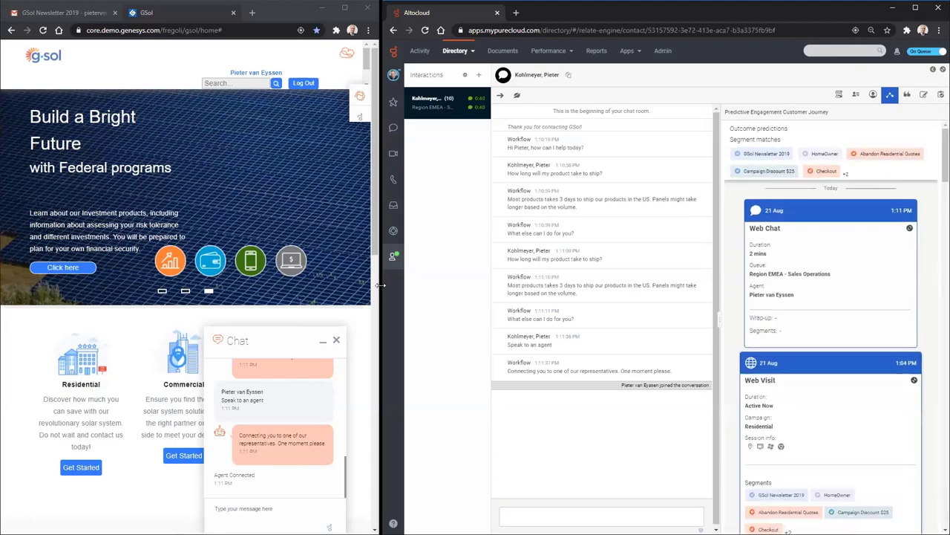
{"action": "left_click_drag", "start_coordinate": [380, 284], "coordinate": [337, 284]}
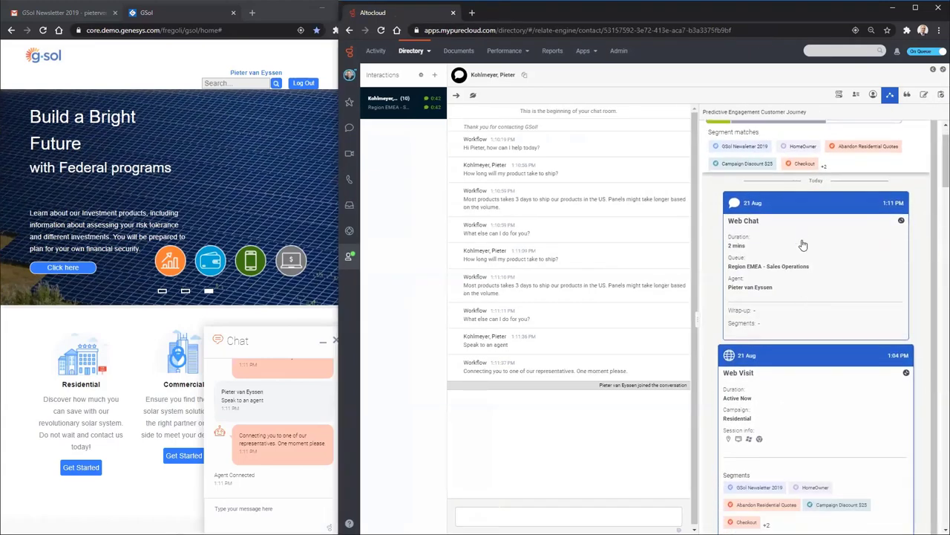
{"action": "scroll", "coordinate": [795, 254], "scroll_direction": "down", "scroll_amount": 4}
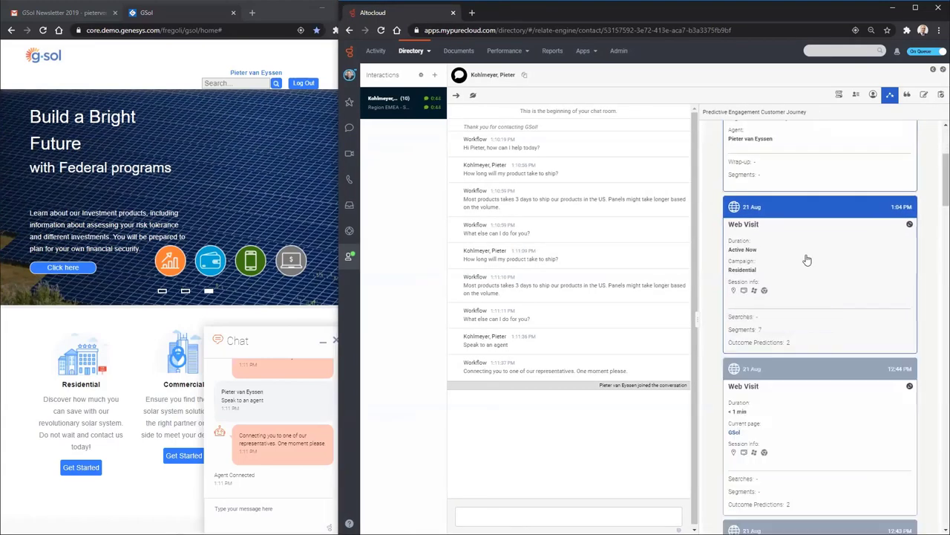
{"action": "left_click", "coordinate": [814, 247]}
{"action": "scroll", "coordinate": [705, 269], "scroll_direction": "down", "scroll_amount": 3}
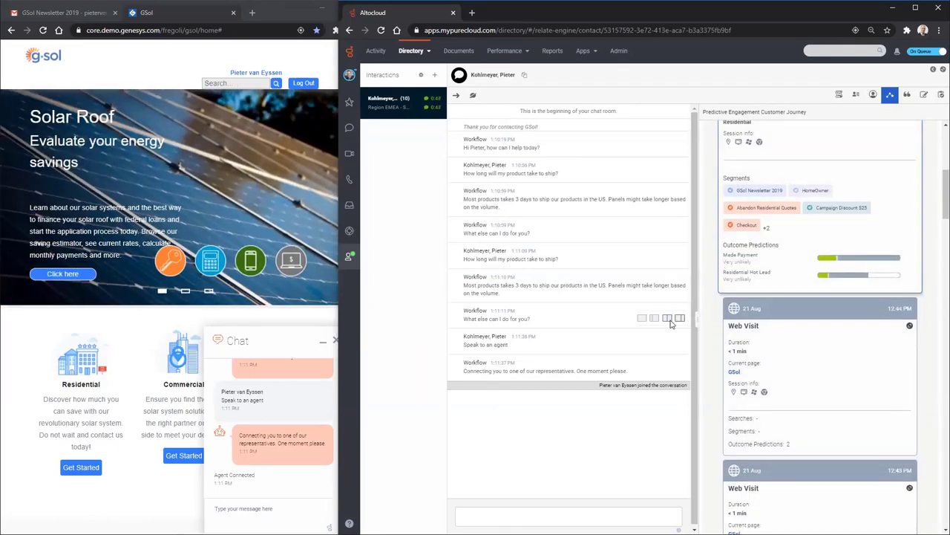
{"action": "left_click", "coordinate": [799, 248]}
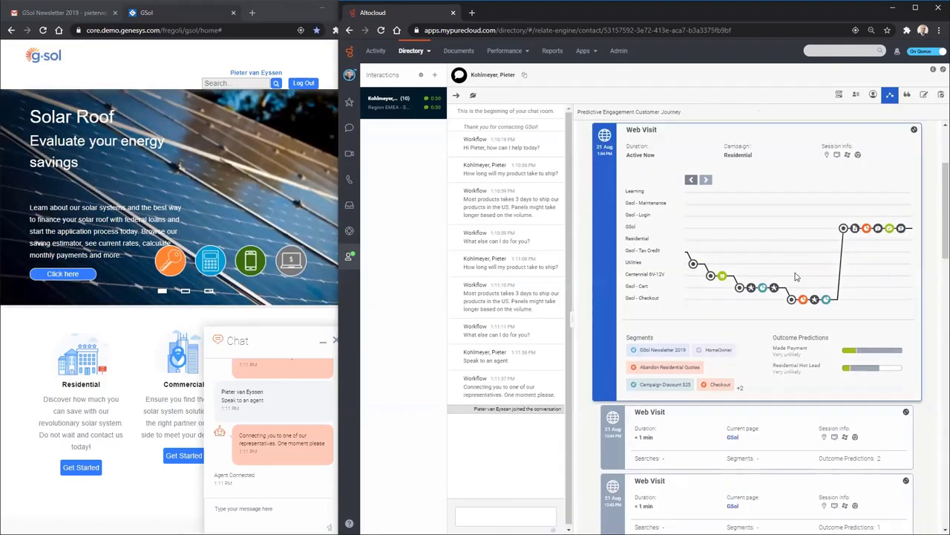
Inspect the expanded Web Visit's product, checkout segment, campaign discount and webchat events along the journey.
{"action": "scroll", "coordinate": [694, 279], "scroll_direction": "up", "scroll_amount": 1}
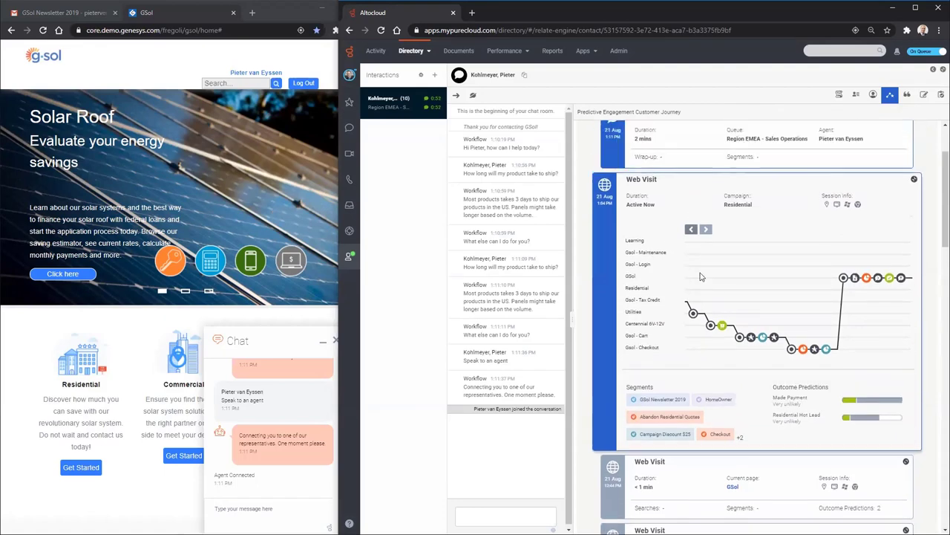
{"action": "mouse_move", "coordinate": [693, 314]}
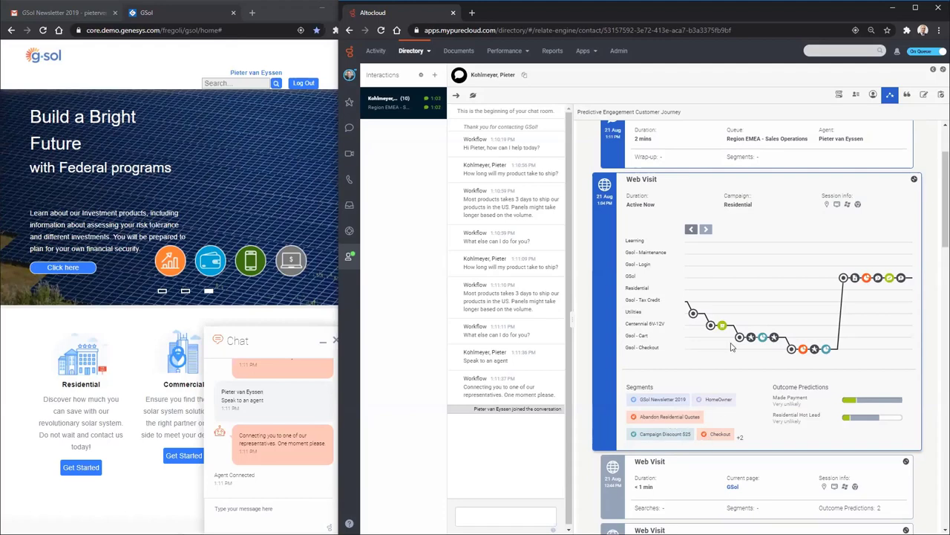
{"action": "mouse_move", "coordinate": [723, 329]}
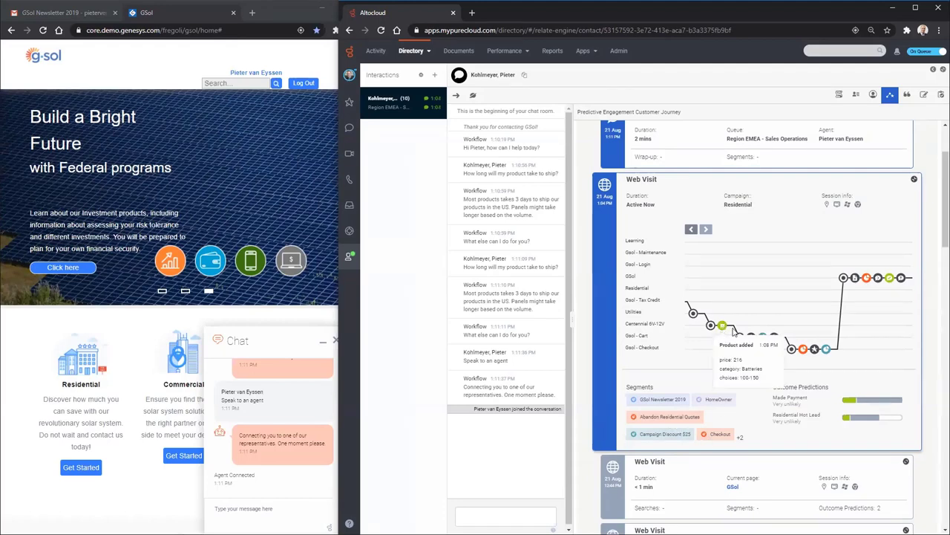
{"action": "mouse_move", "coordinate": [805, 354]}
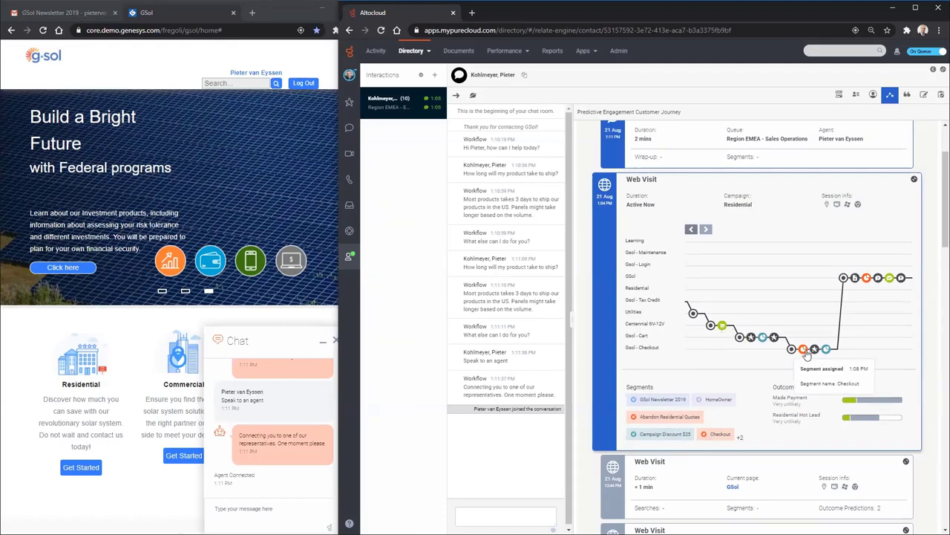
{"action": "mouse_move", "coordinate": [827, 354]}
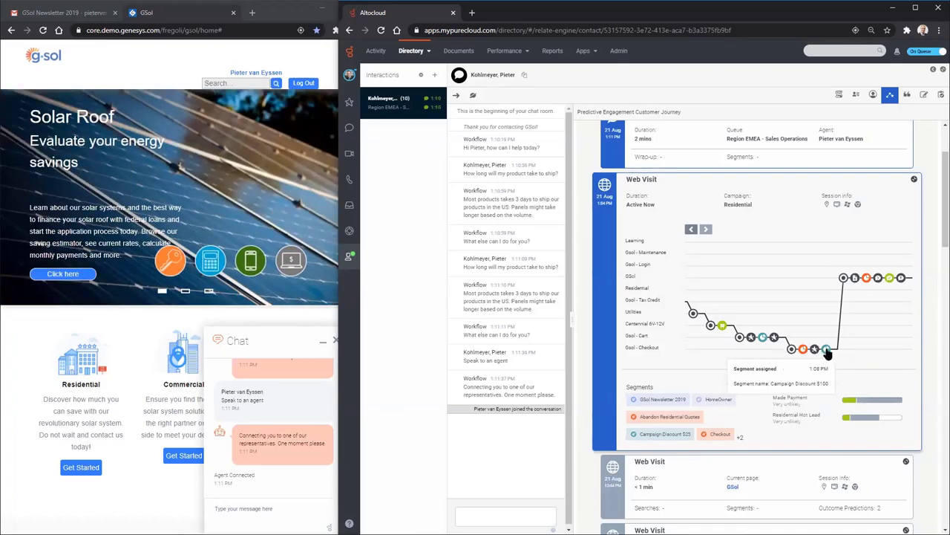
{"action": "mouse_move", "coordinate": [865, 281]}
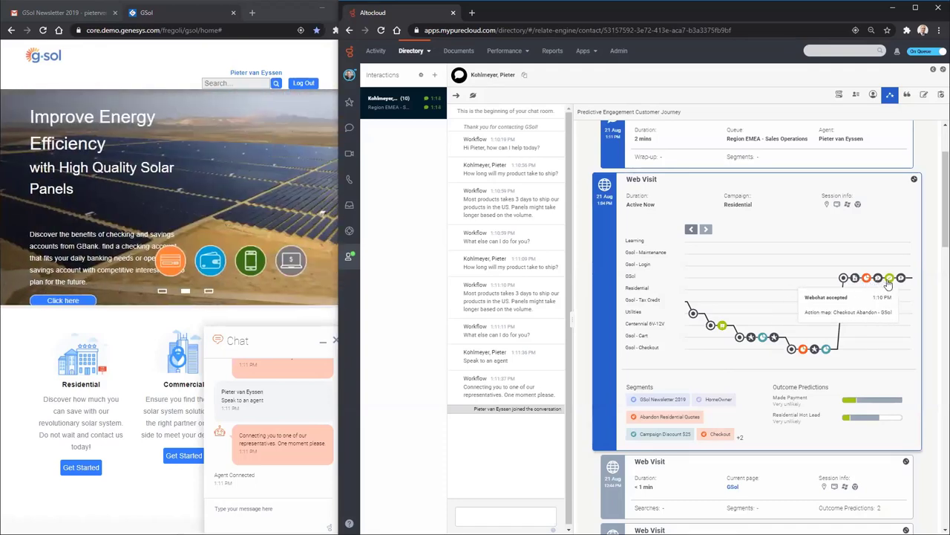
Send the customer, greeted by first name, "you actually have $100 discount for those batteries you were looking at. Would you like to make the purchase?".
{"action": "mouse_move", "coordinate": [901, 280]}
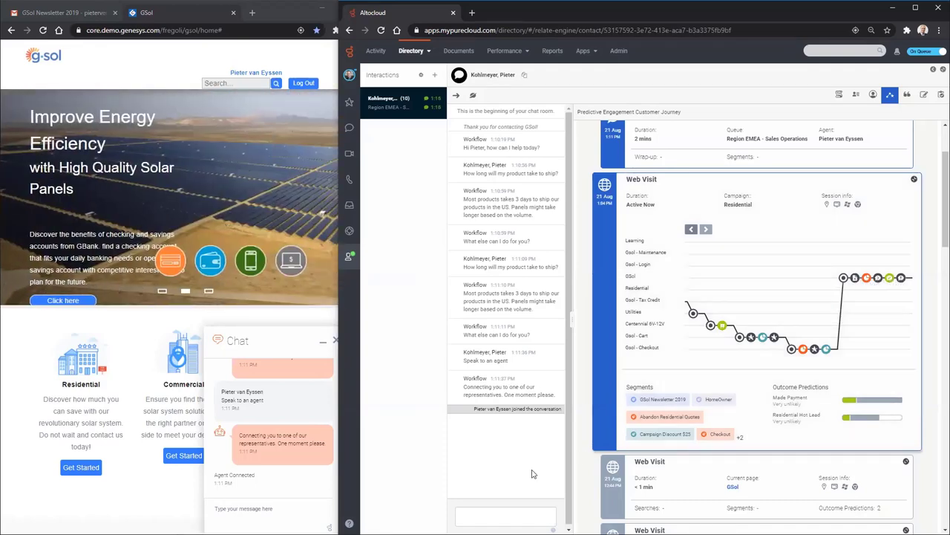
{"action": "left_click", "coordinate": [493, 512]}
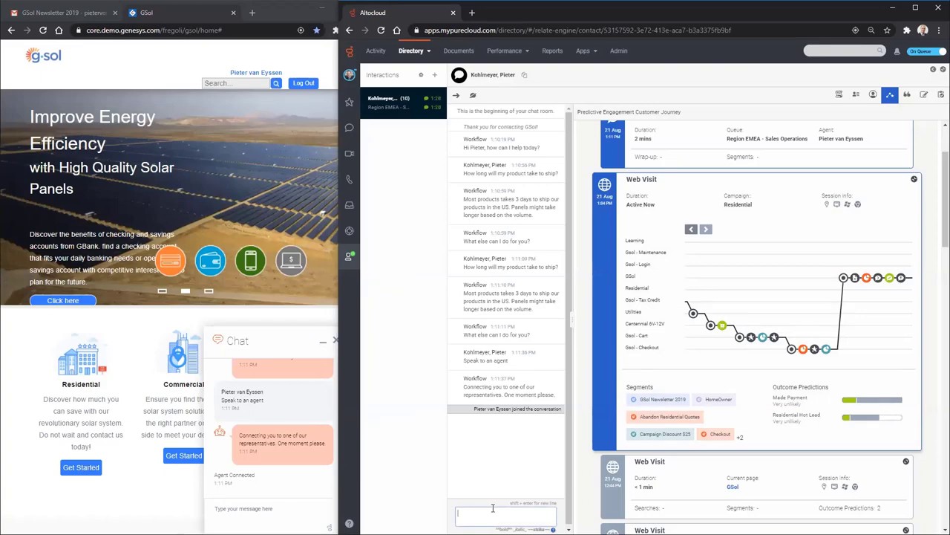
{"action": "type", "text": "Hi Pieter, you actu"}
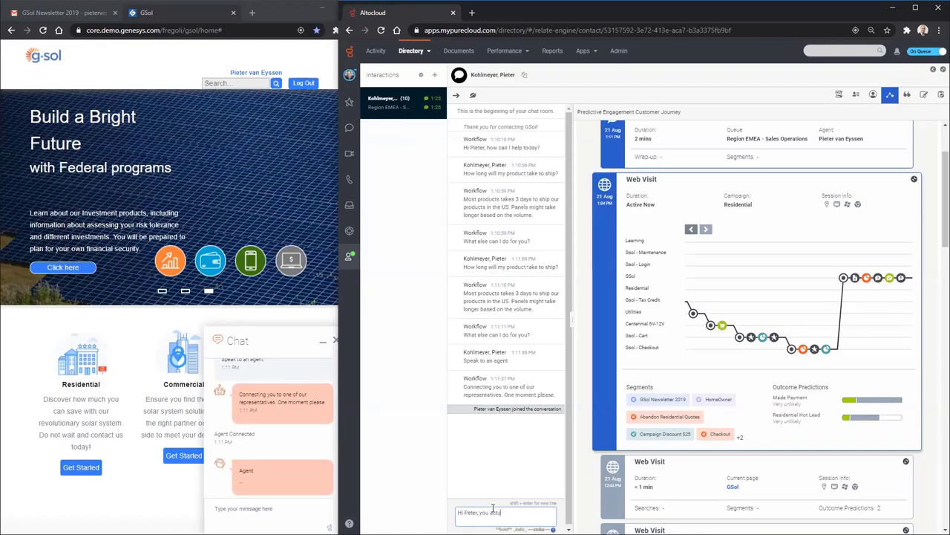
{"action": "type", "text": "ally have $100"}
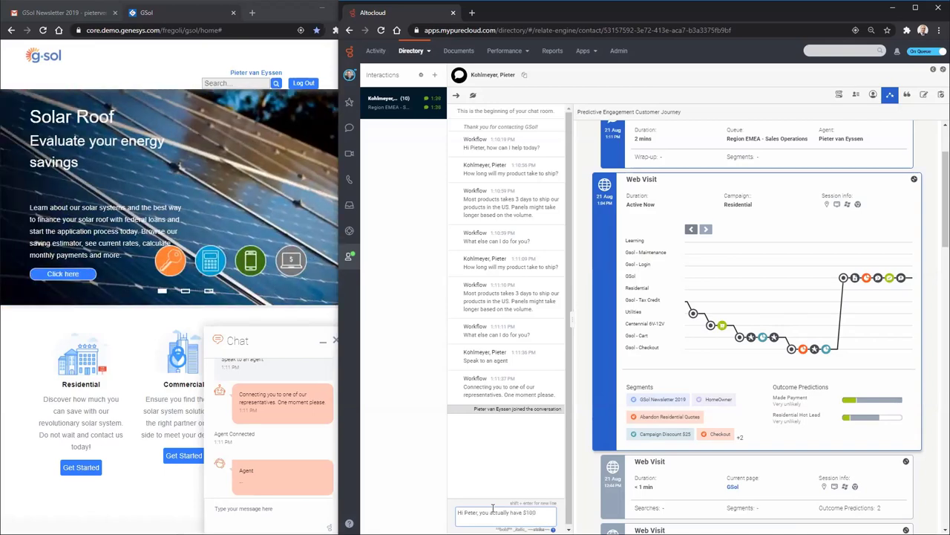
{"action": "type", "text": " discount for thos ebatterie"}
{"action": "key", "text": "BackSpace"}
{"action": "key", "text": "BackSpace"}
{"action": "key", "text": "BackSpace"}
{"action": "key", "text": "BackSpace"}
{"action": "key", "text": "BackSpace"}
{"action": "key", "text": "BackSpace"}
{"action": "key", "text": "BackSpace"}
{"action": "key", "text": "BackSpace"}
{"action": "key", "text": "BackSpace"}
{"action": "key", "text": "BackSpace"}
{"action": "type", "text": "e batterie"}
{"action": "key", "text": "BackSpace"}
{"action": "key", "text": "BackSpace"}
{"action": "type", "text": "ies you"}
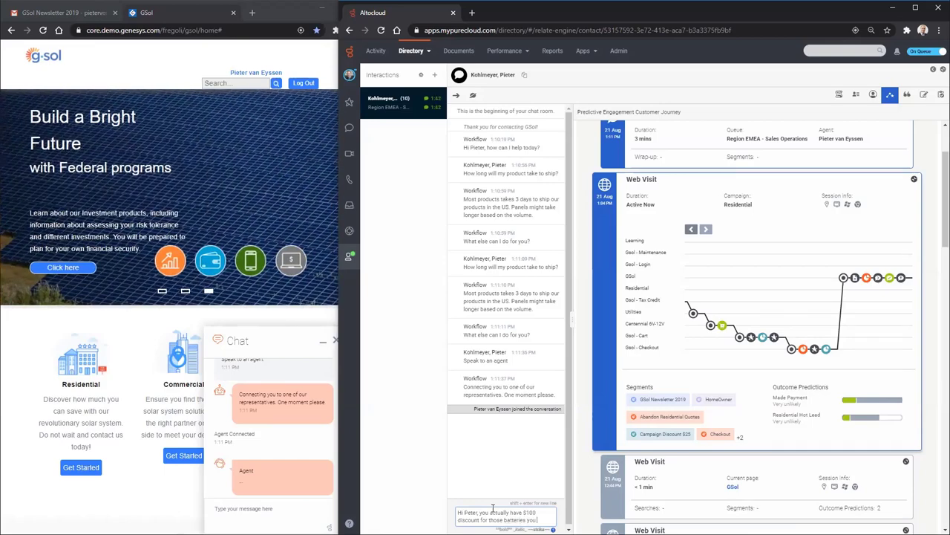
{"action": "type", "text": " were looking"}
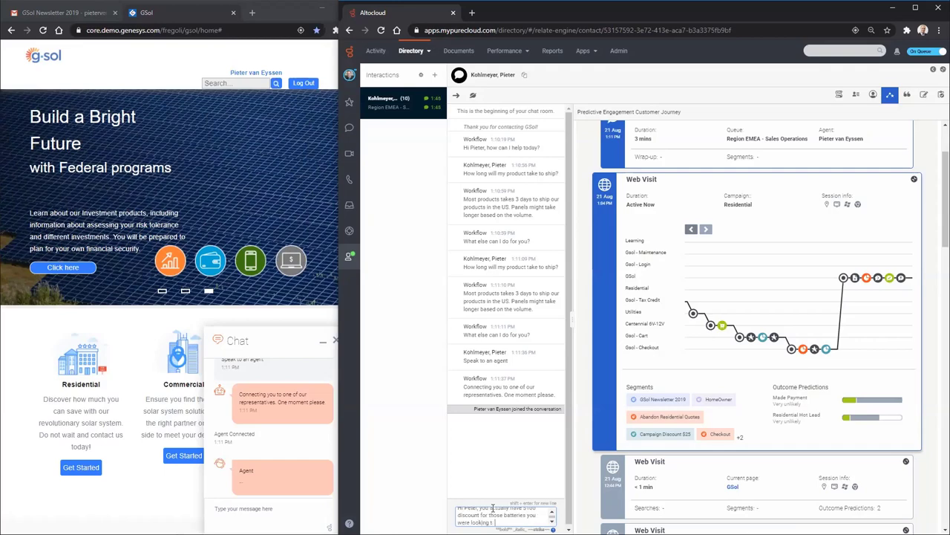
{"action": "type", "text": " at. Would you l"}
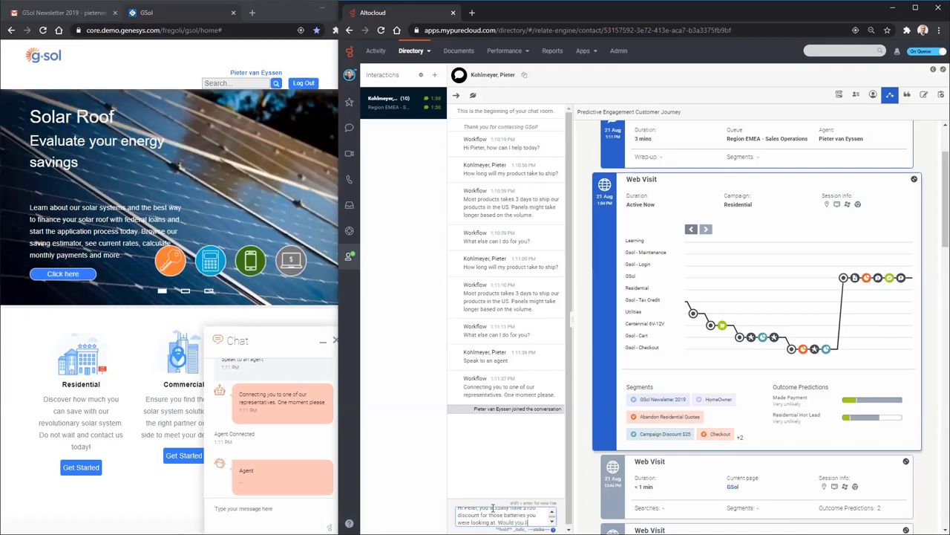
{"action": "type", "text": "ike to make the p"}
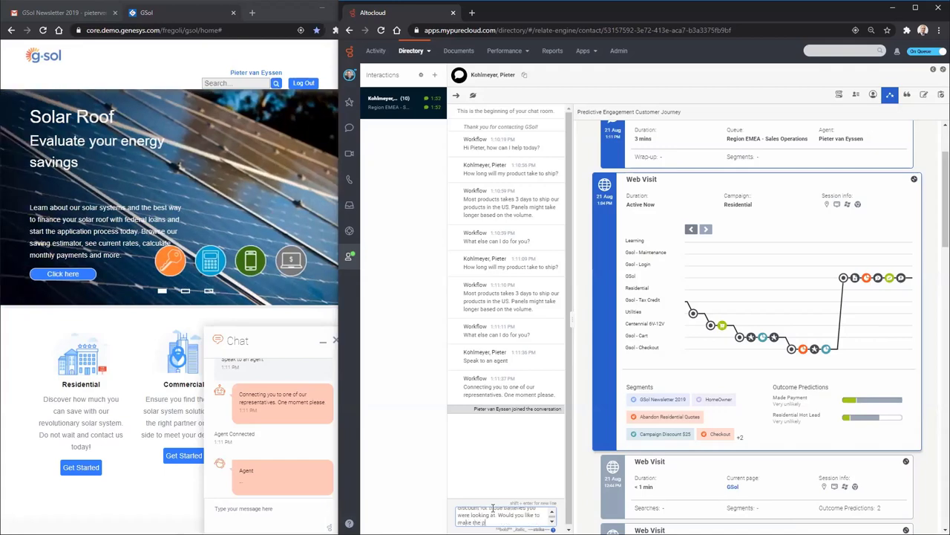
{"action": "type", "text": "urchase?"}
{"action": "key", "text": "Return"}
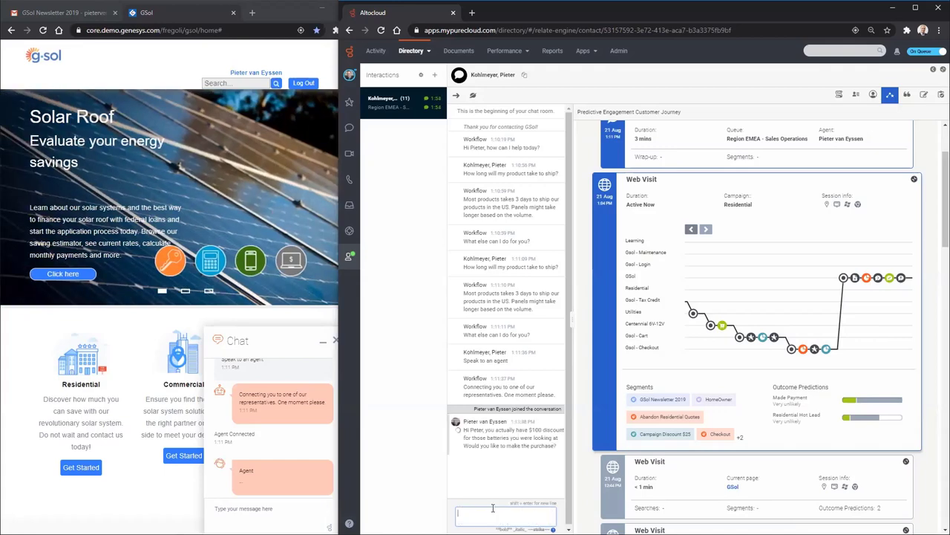
Reply as the customer in the GSol website chat with "$100!! Yes please".
{"action": "left_click", "coordinate": [260, 509]}
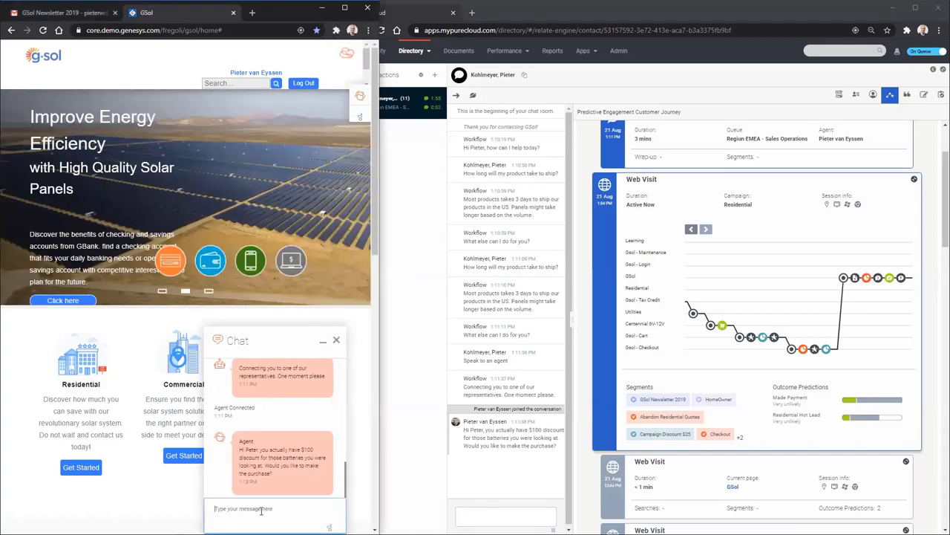
{"action": "type", "text": "$100!! Yes please"}
{"action": "key", "text": "BackSpace"}
{"action": "key", "text": "BackSpace"}
{"action": "key", "text": "BackSpace"}
{"action": "key", "text": "BackSpace"}
{"action": "key", "text": "BackSpace"}
{"action": "key", "text": "BackSpace"}
{"action": "key", "text": "BackSpace"}
{"action": "key", "text": "BackSpace"}
{"action": "key", "text": "BackSpace"}
{"action": "key", "text": "BackSpace"}
{"action": "key", "text": "BackSpace"}
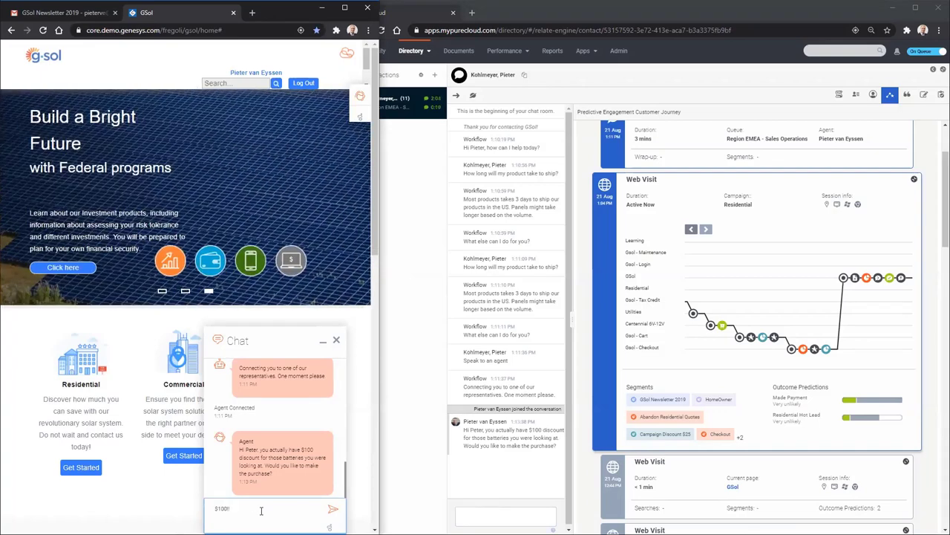
{"action": "type", "text": "Yes please"}
{"action": "key", "text": "Return"}
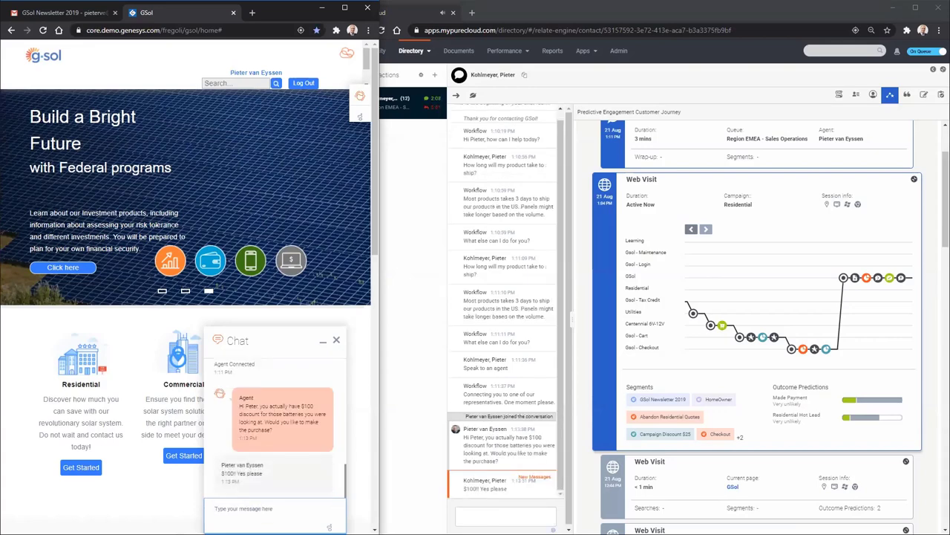
Answer the customer from the agent's chat with "Great we'll order the product".
{"action": "left_click", "coordinate": [490, 515]}
{"action": "type", "text": "Great we"}
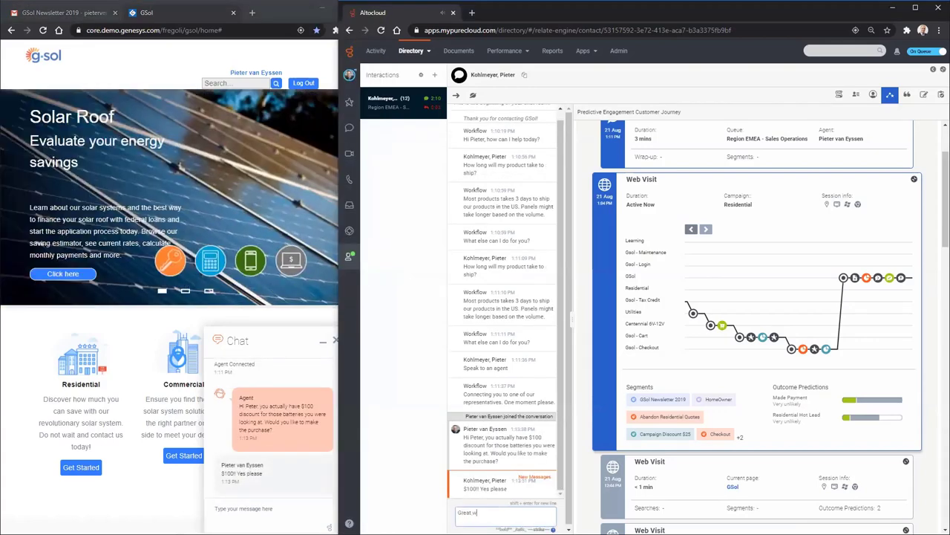
{"action": "type", "text": "'ll ord"}
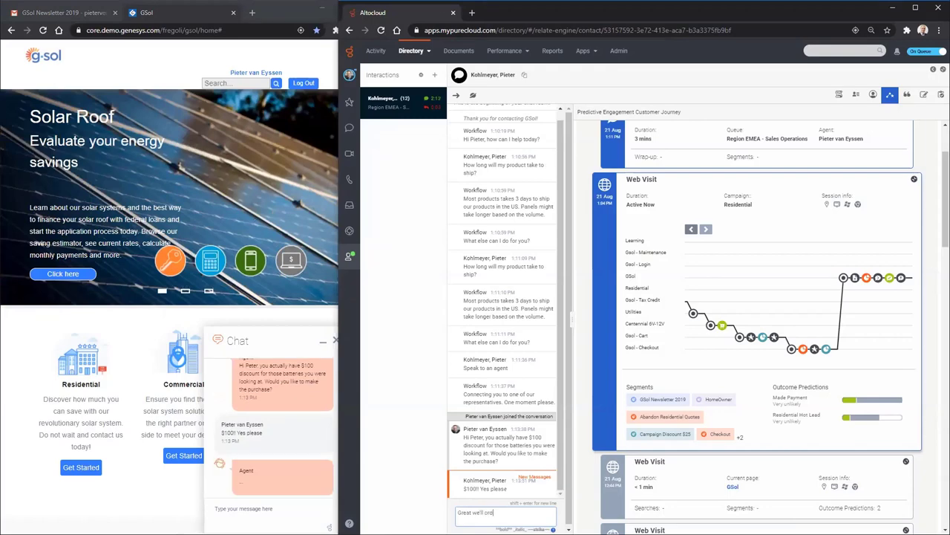
{"action": "type", "text": "er the product!"}
{"action": "key", "text": "Return"}
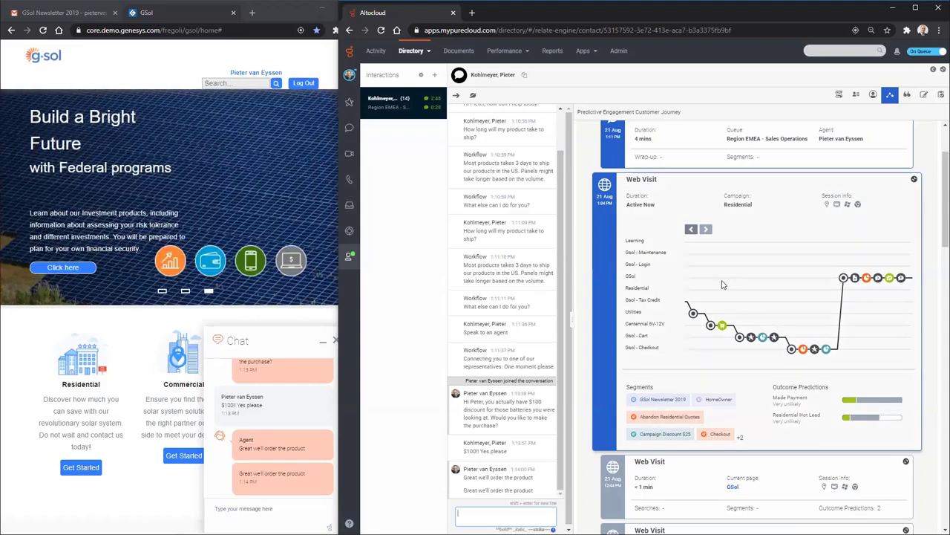
Review the customer journey's web chat entry, the discount segment assigned at checkout, and the earlier web visits.
{"action": "scroll", "coordinate": [724, 284], "scroll_direction": "up", "scroll_amount": 1}
{"action": "scroll", "coordinate": [724, 284], "scroll_direction": "up", "scroll_amount": 1}
{"action": "mouse_move", "coordinate": [824, 449]}
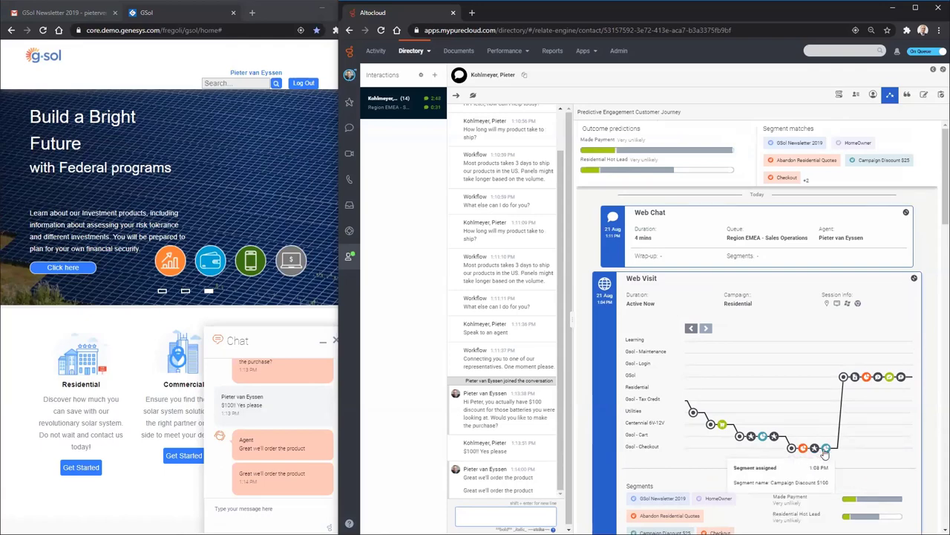
{"action": "scroll", "coordinate": [764, 467], "scroll_direction": "down", "scroll_amount": 3}
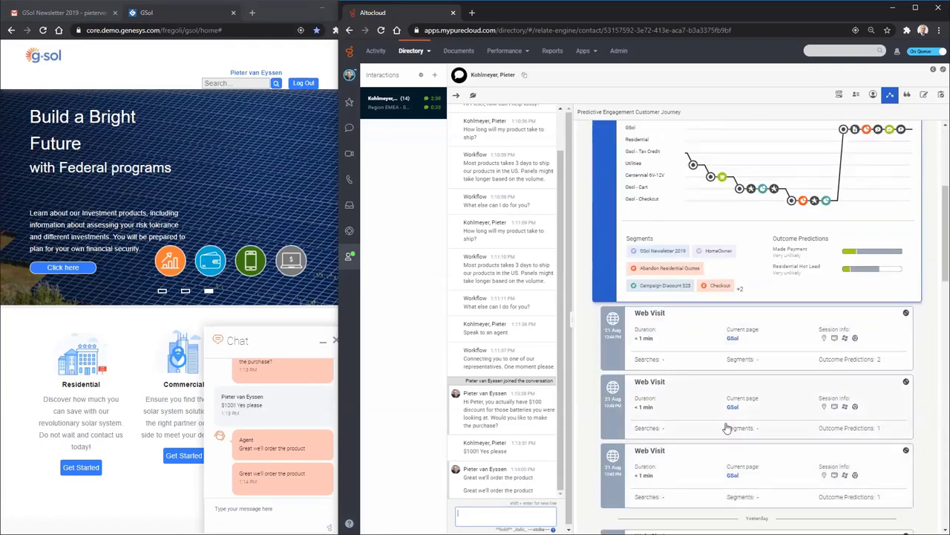
{"action": "scroll", "coordinate": [727, 395], "scroll_direction": "up", "scroll_amount": 2}
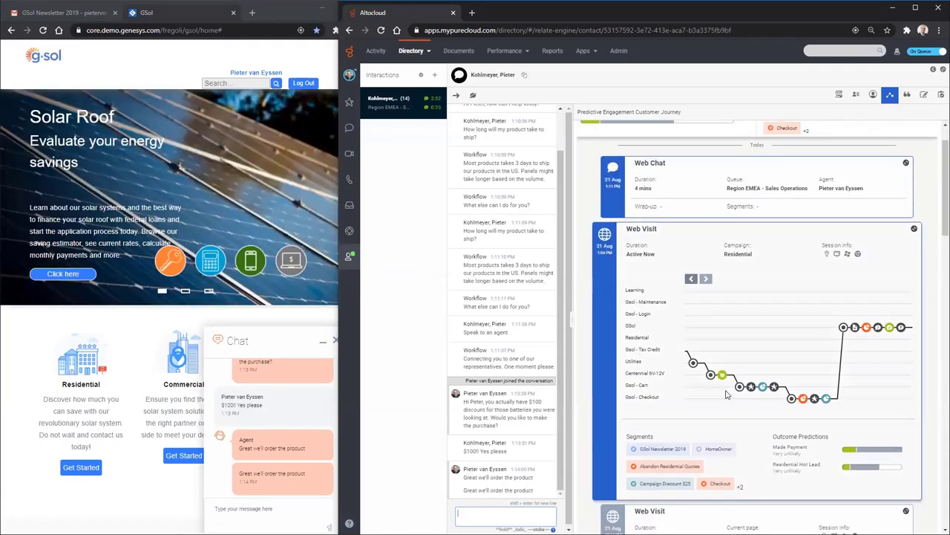
{"action": "mouse_move", "coordinate": [724, 375]}
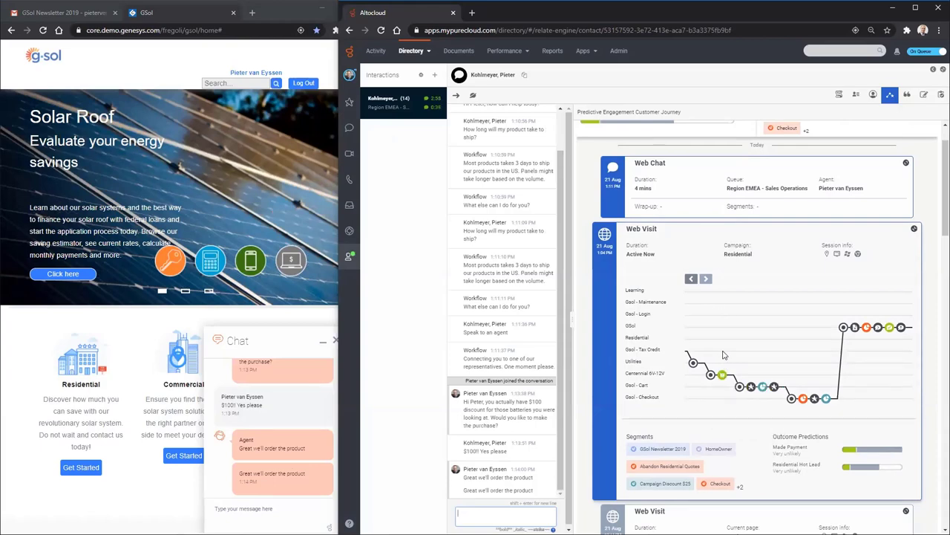